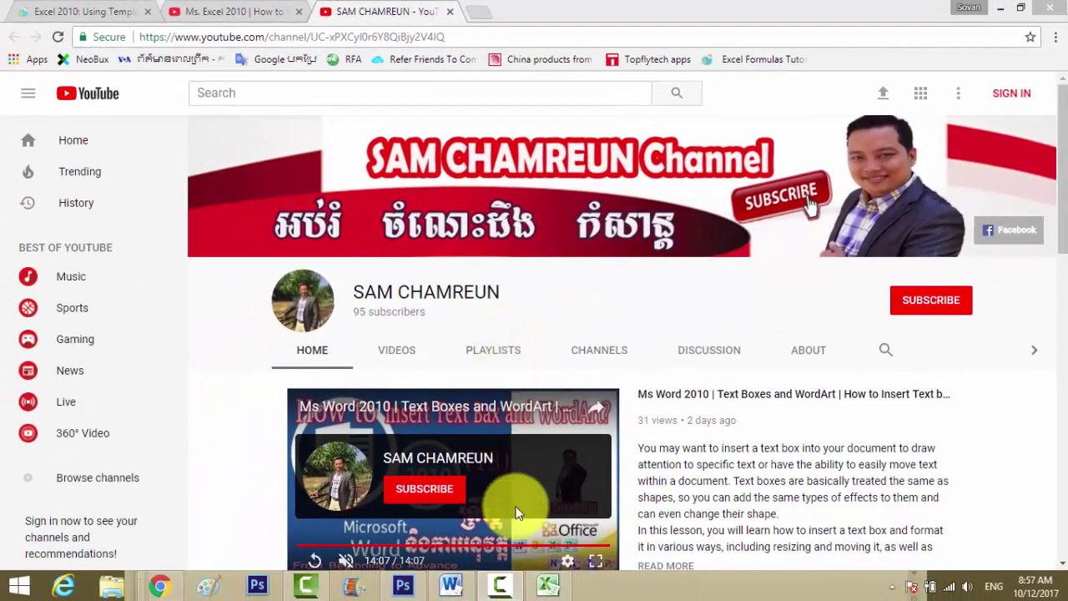
- Switch from the YouTube channel page to the blank Book1 workbook in Excel
click(551, 581)
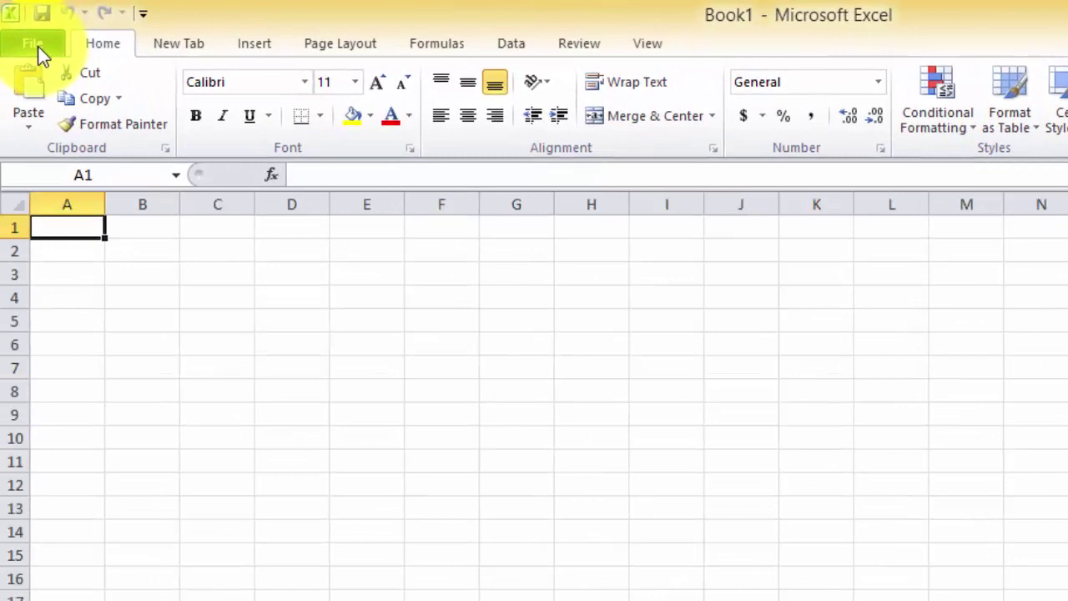
- Show the Available Templates page in Backstage, with the Office.com template categories
click(37, 46)
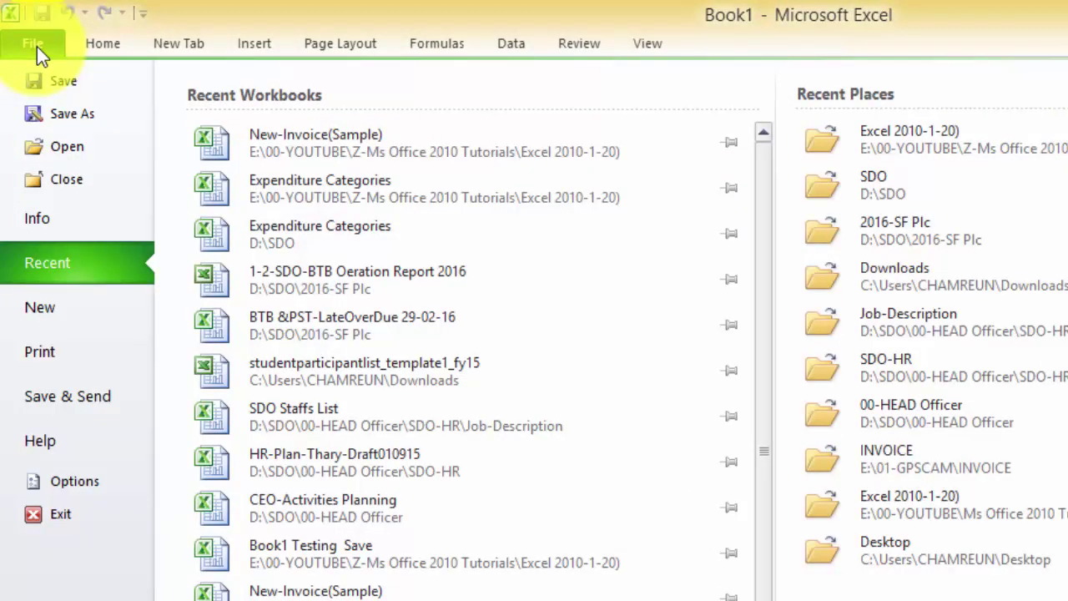
click(42, 308)
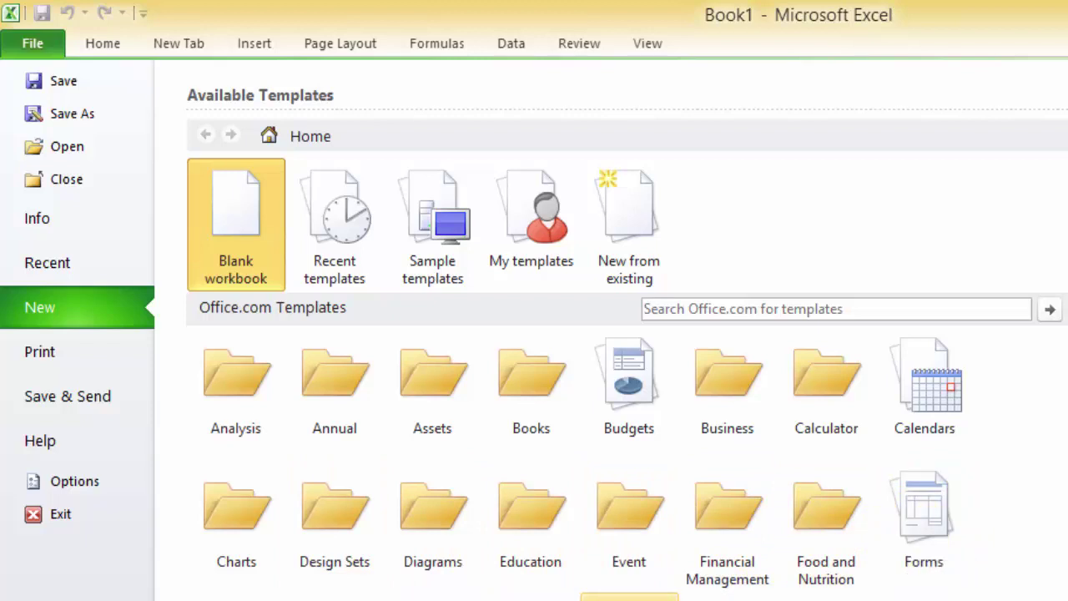
scroll(629, 584, down, 1)
scroll(629, 584, down, 1)
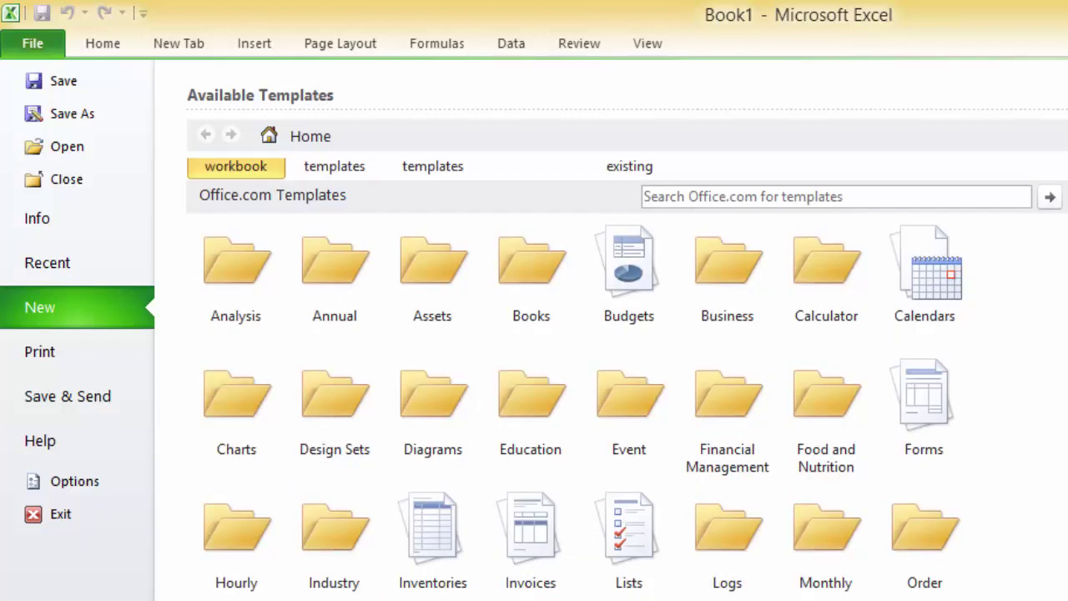
scroll(629, 588, down, 1)
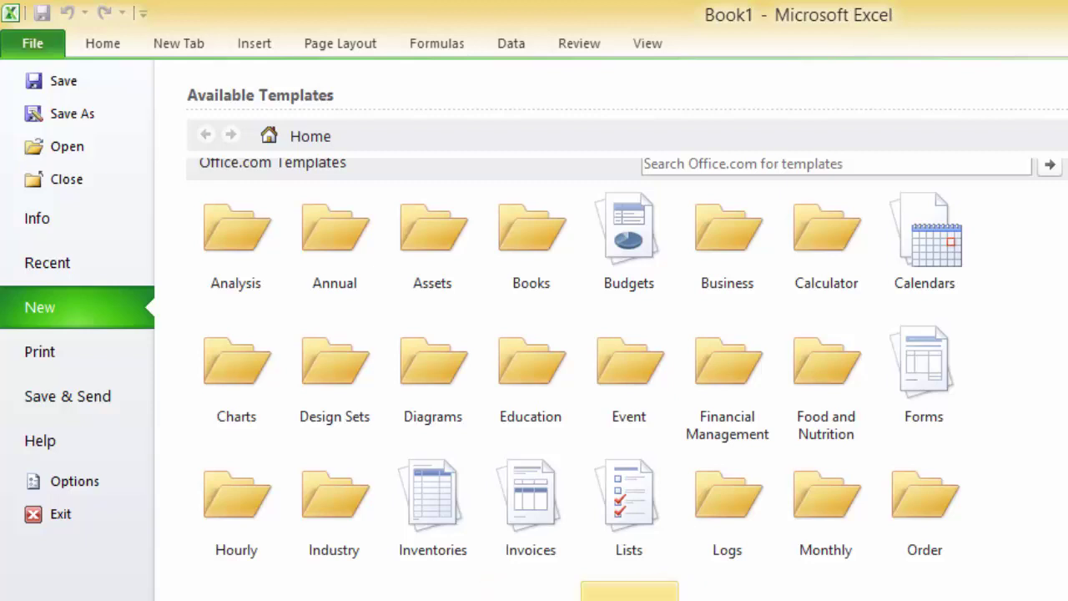
scroll(629, 588, up, 3)
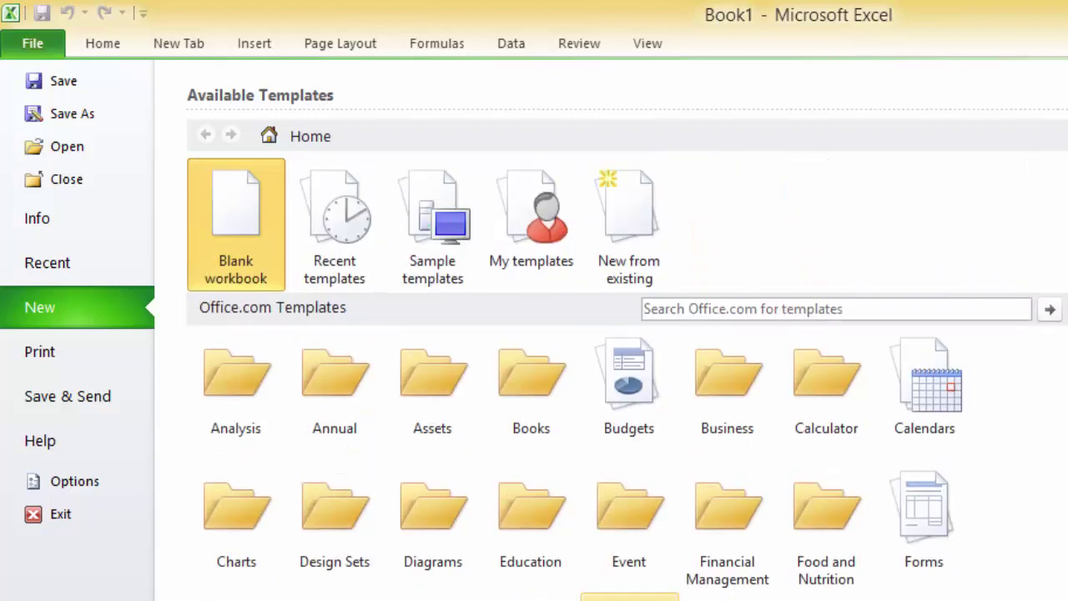
click(569, 530)
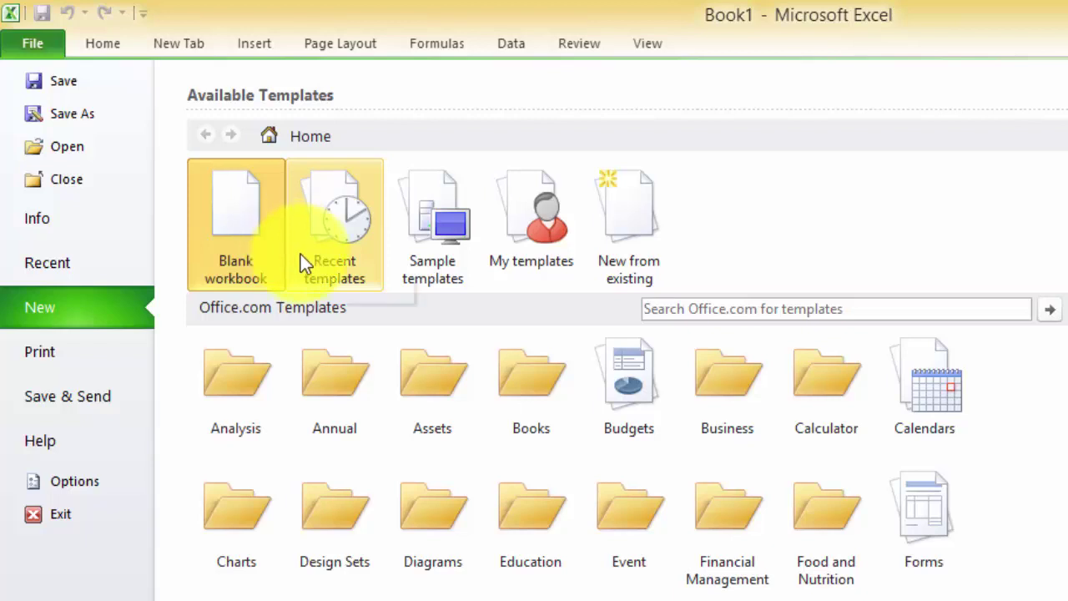
- Check Recent templates, then select Blood Pressure Tracker under Sample templates
click(332, 252)
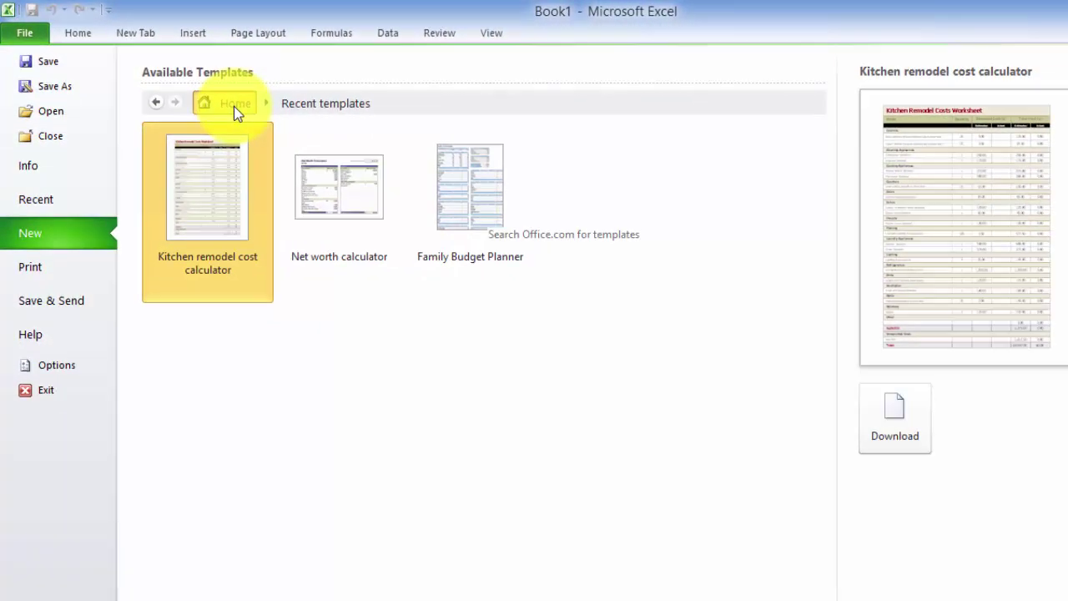
click(234, 106)
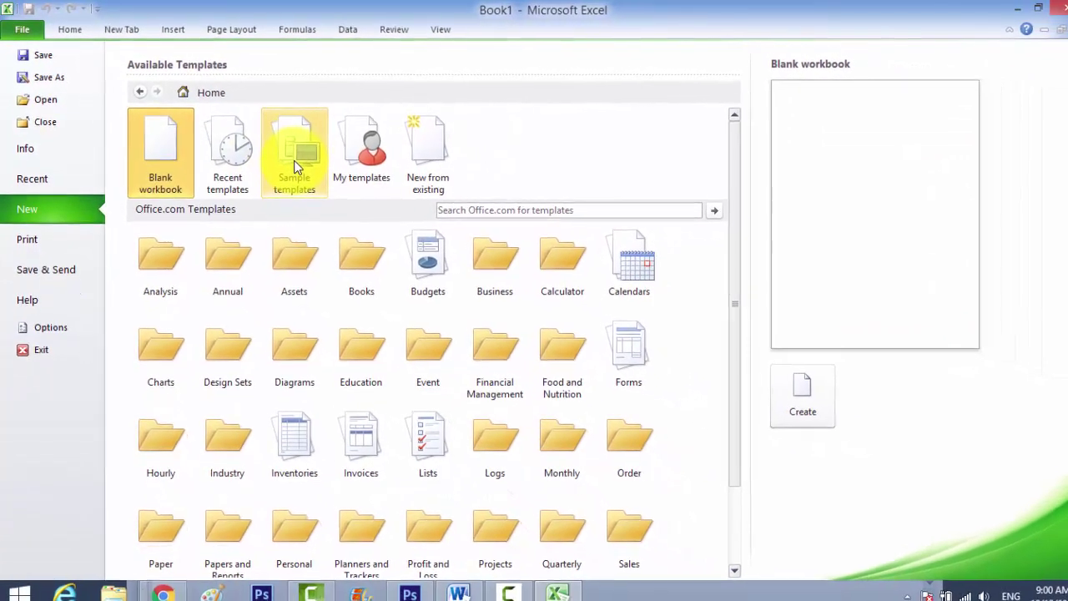
click(288, 167)
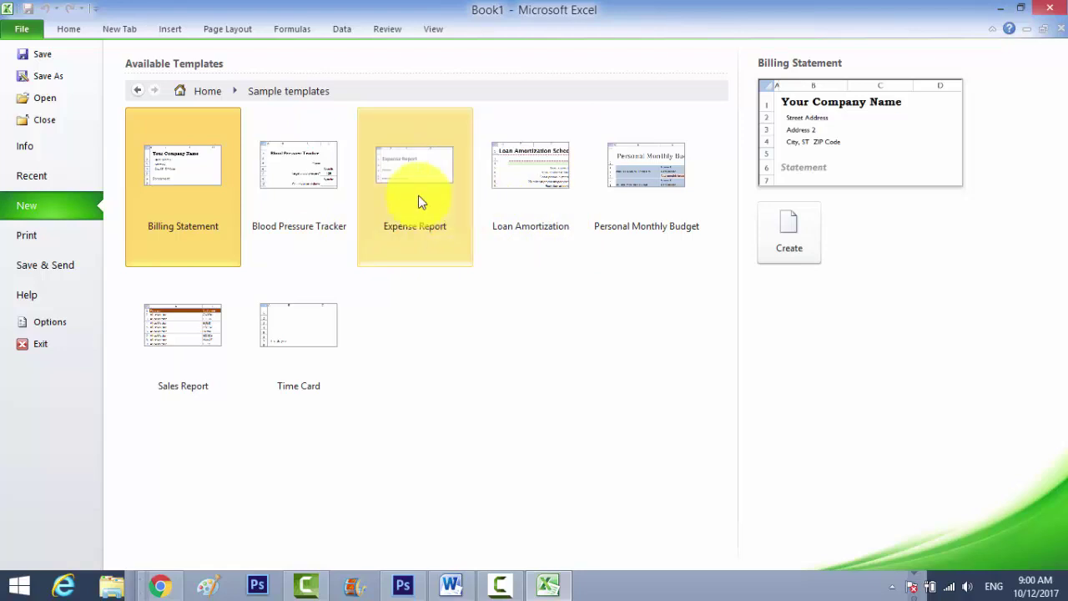
click(329, 193)
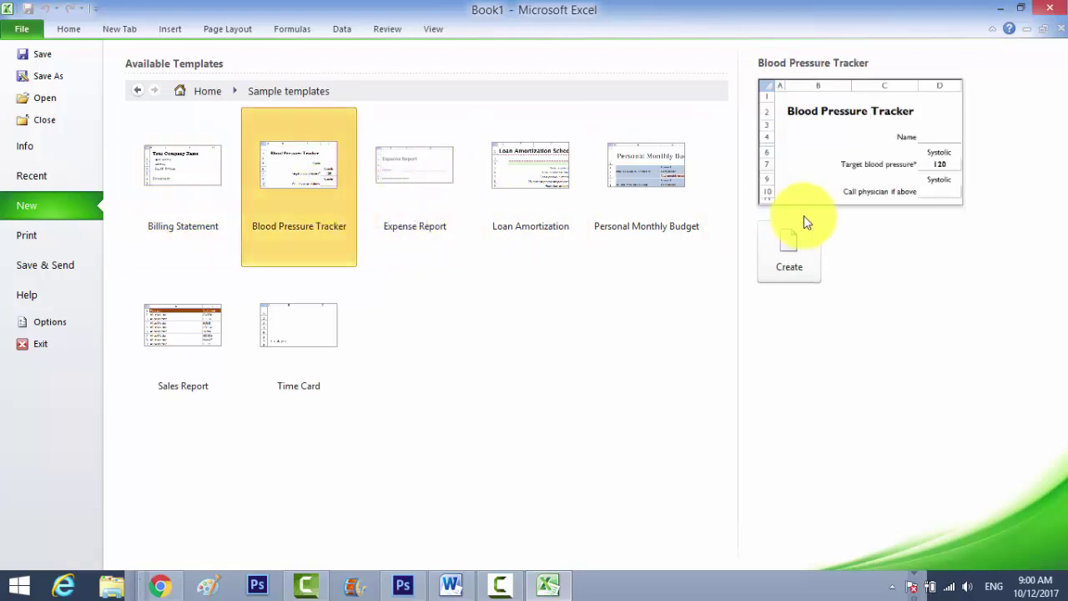
- Create Blood Pressure Tracker1 from the template and scroll through its readings table
click(786, 255)
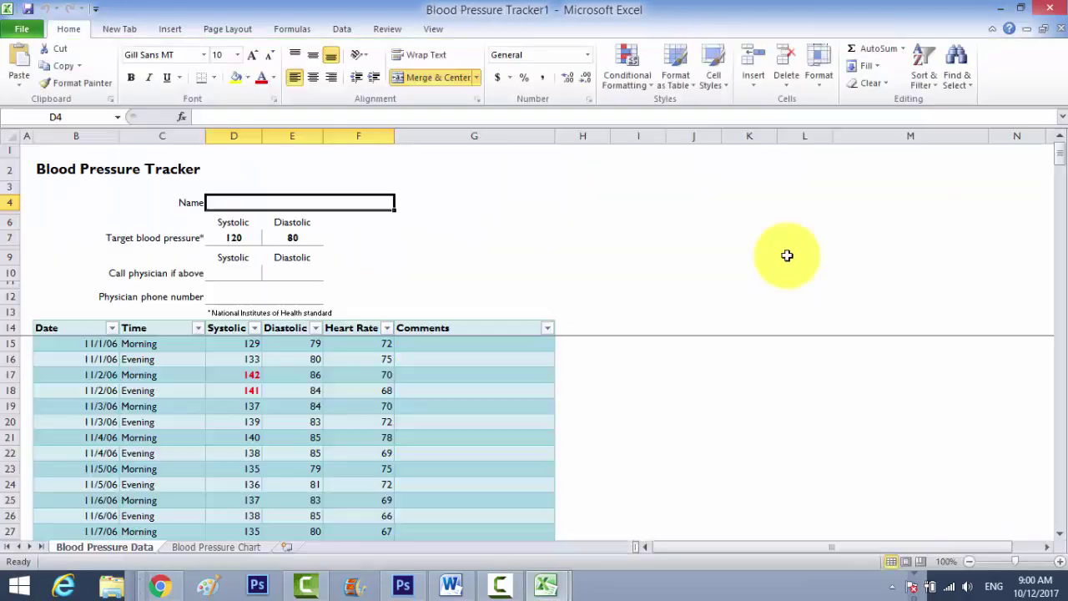
scroll(787, 255, down, 2)
scroll(787, 255, down, 1)
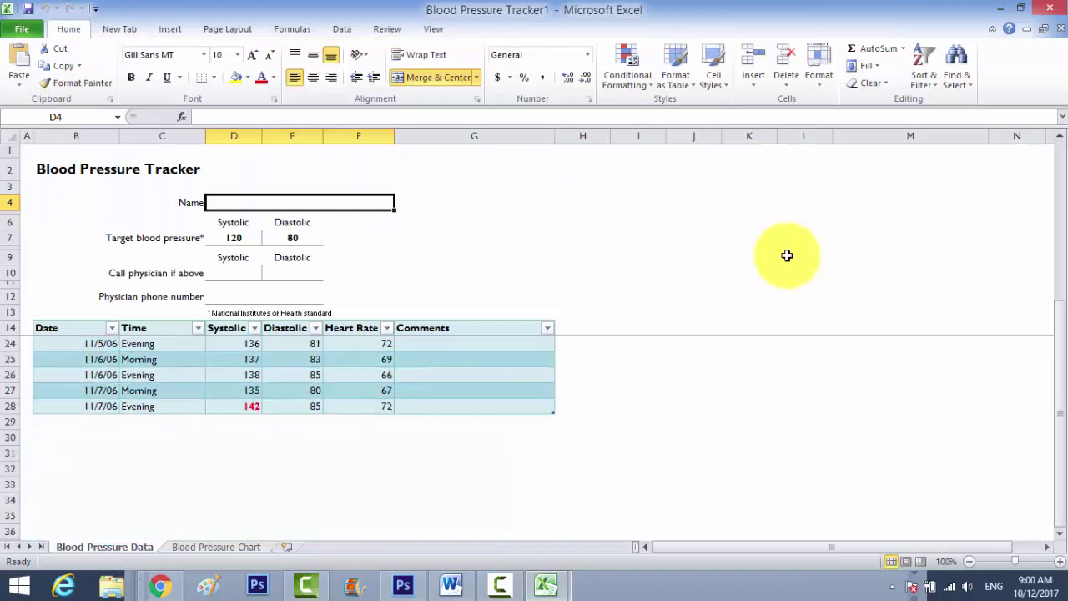
scroll(787, 255, up, 3)
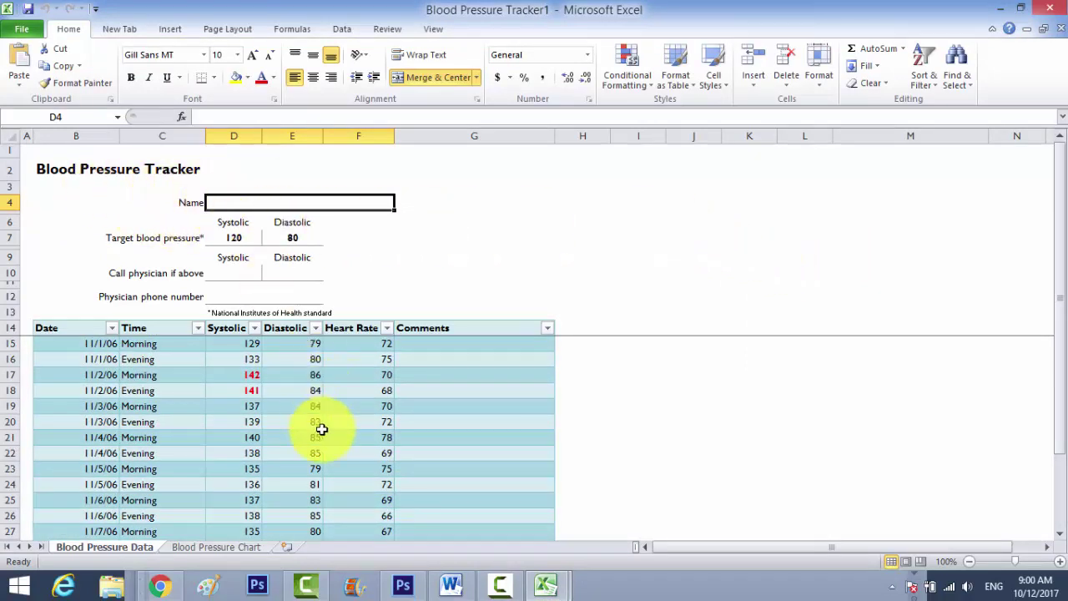
scroll(144, 407, down, 3)
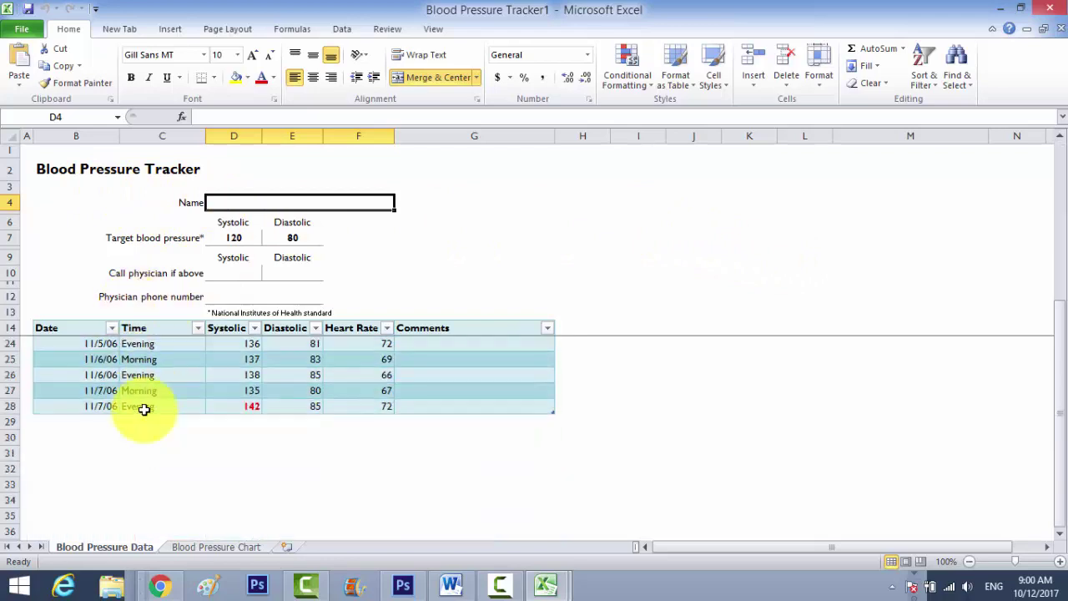
scroll(144, 409, up, 2)
scroll(142, 400, up, 1)
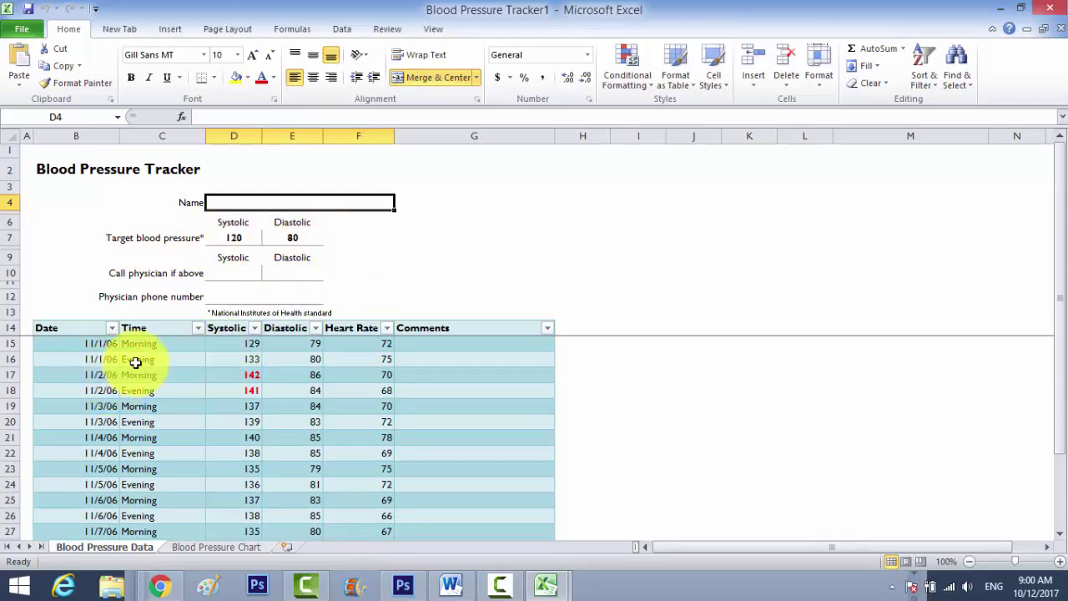
- Close the Blood Pressure Tracker workbook and return to the New templates page
click(1051, 12)
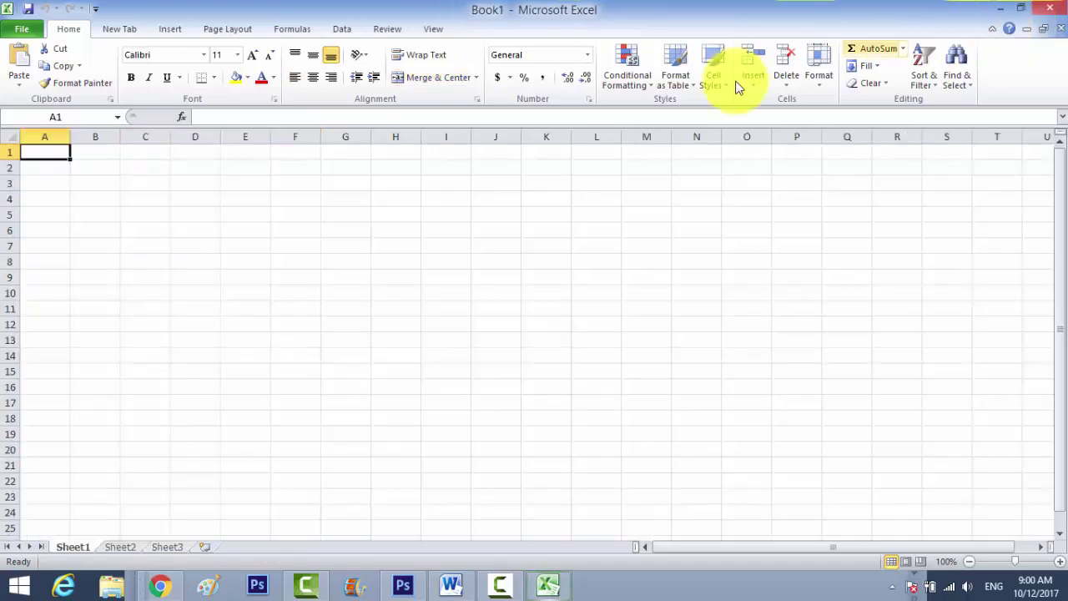
click(22, 32)
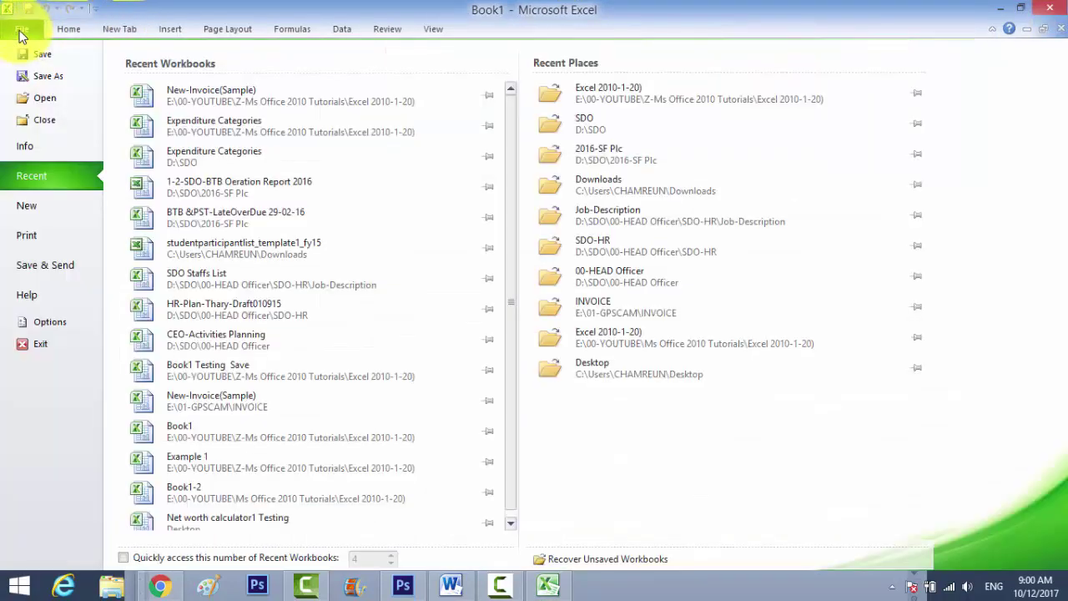
click(28, 209)
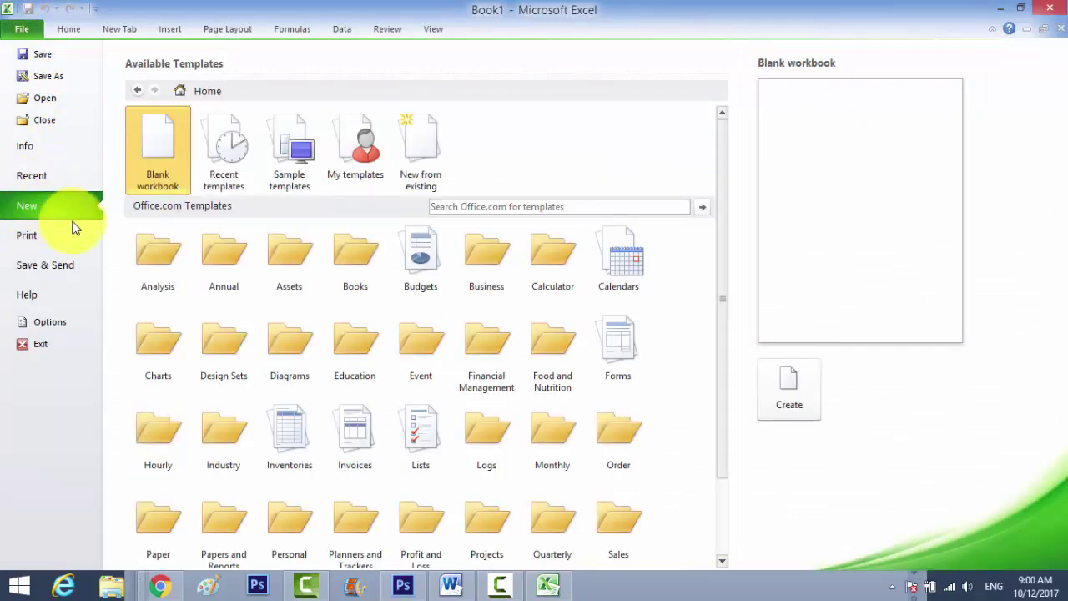
- Open the Office.com Budgets category and select the Business trip budget template
click(429, 267)
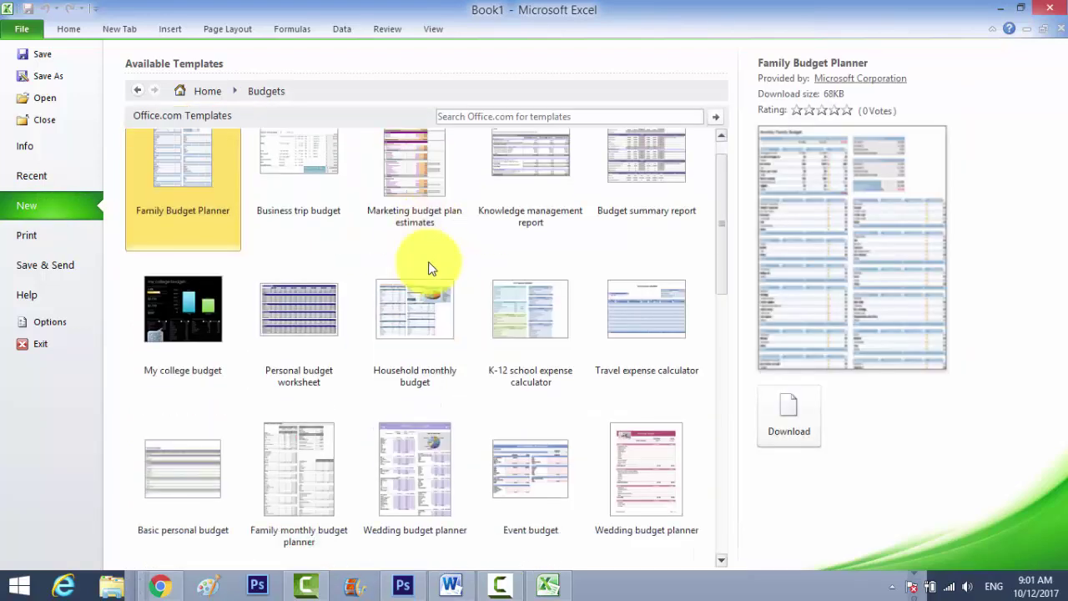
scroll(351, 284, down, 1)
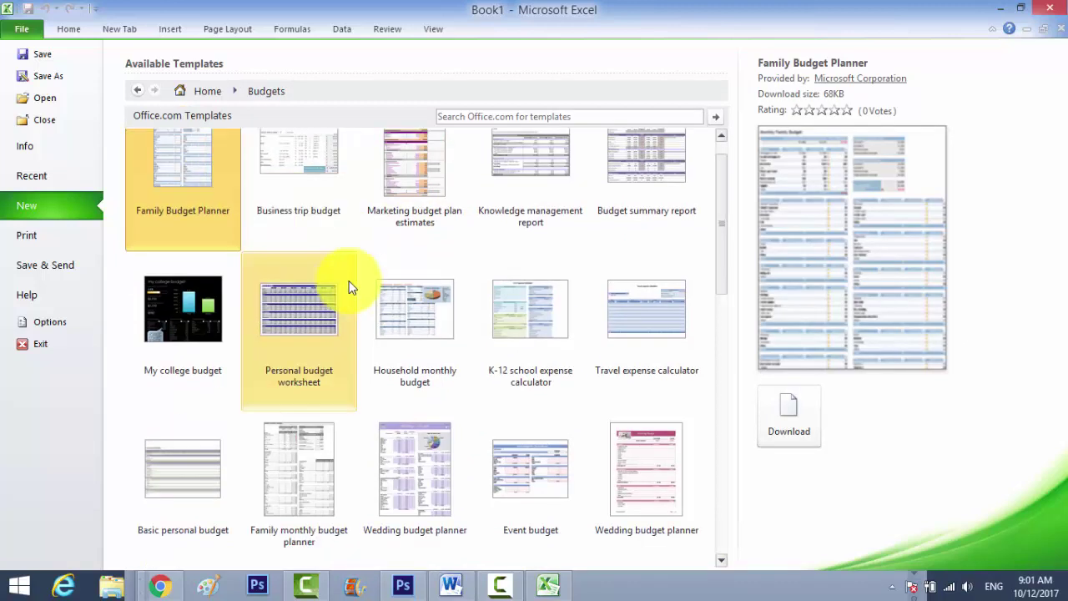
scroll(349, 282, up, 1)
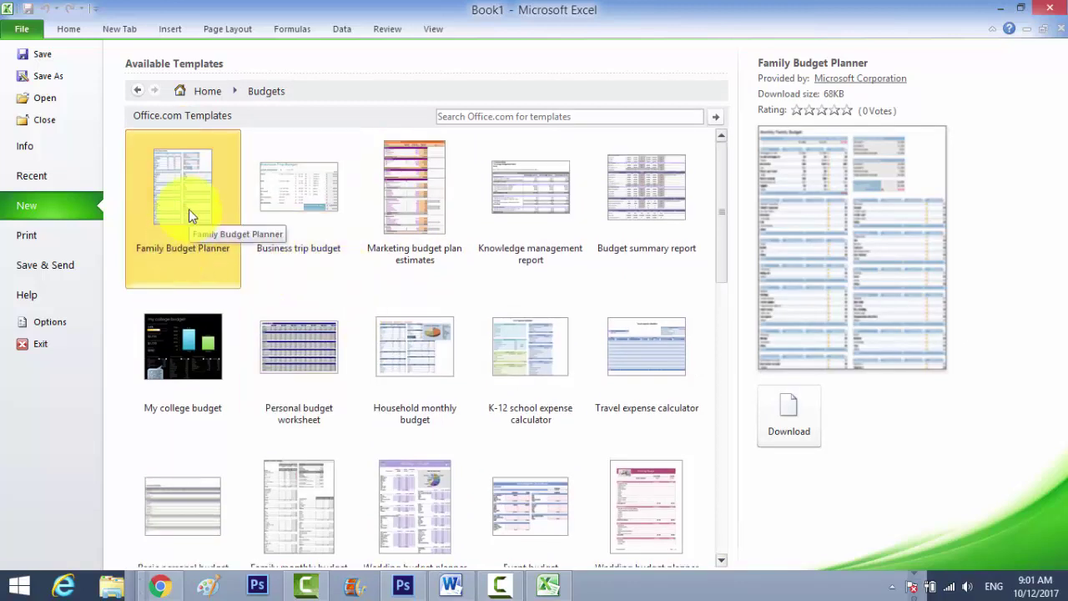
click(320, 214)
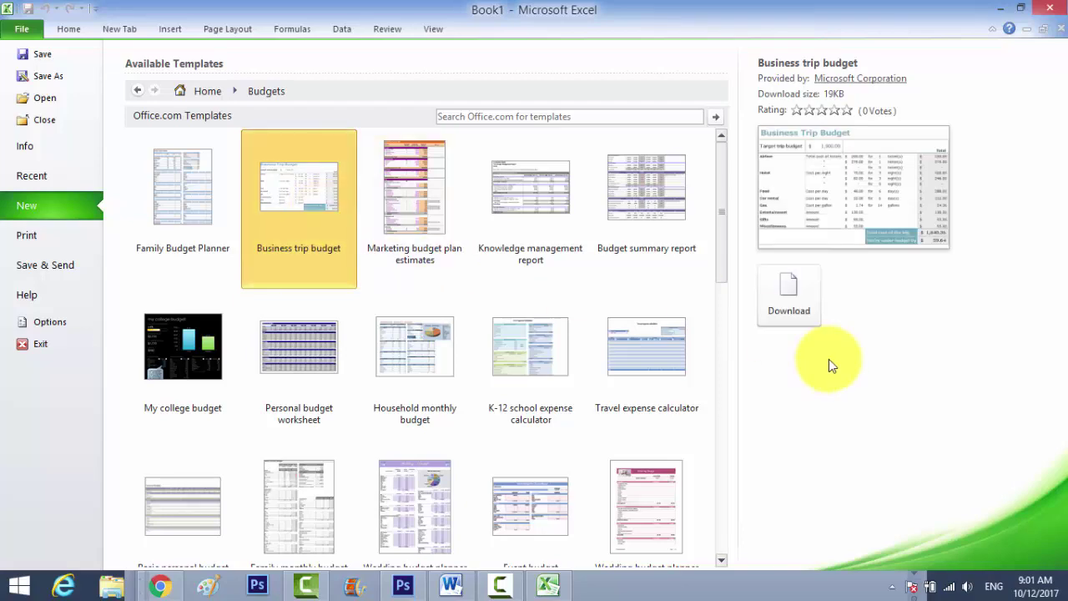
- Download the Business trip budget and inspect its label and cost cells in columns B and C
click(791, 315)
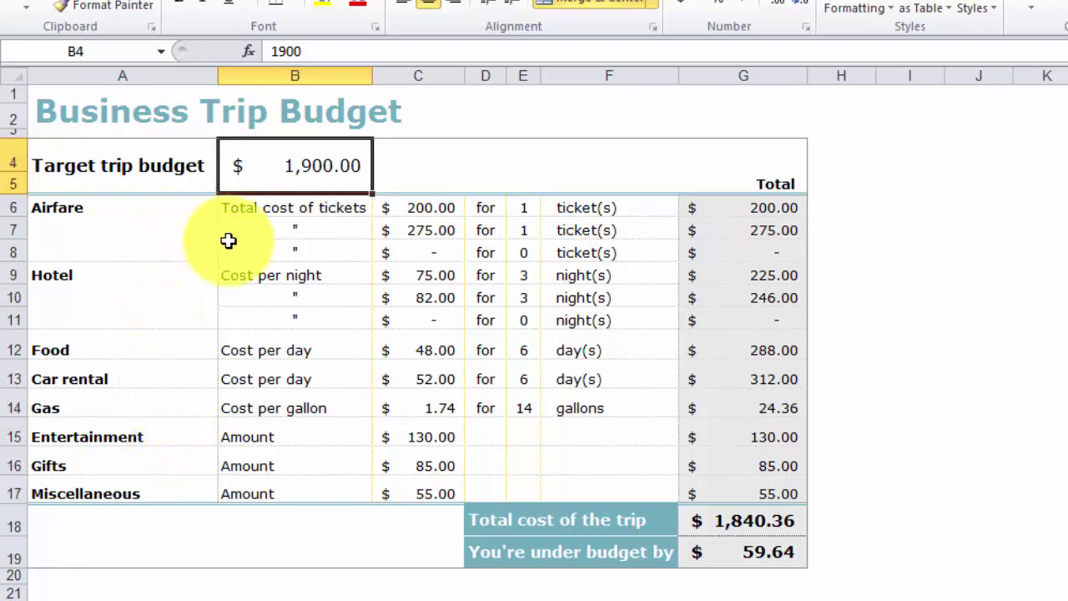
click(284, 211)
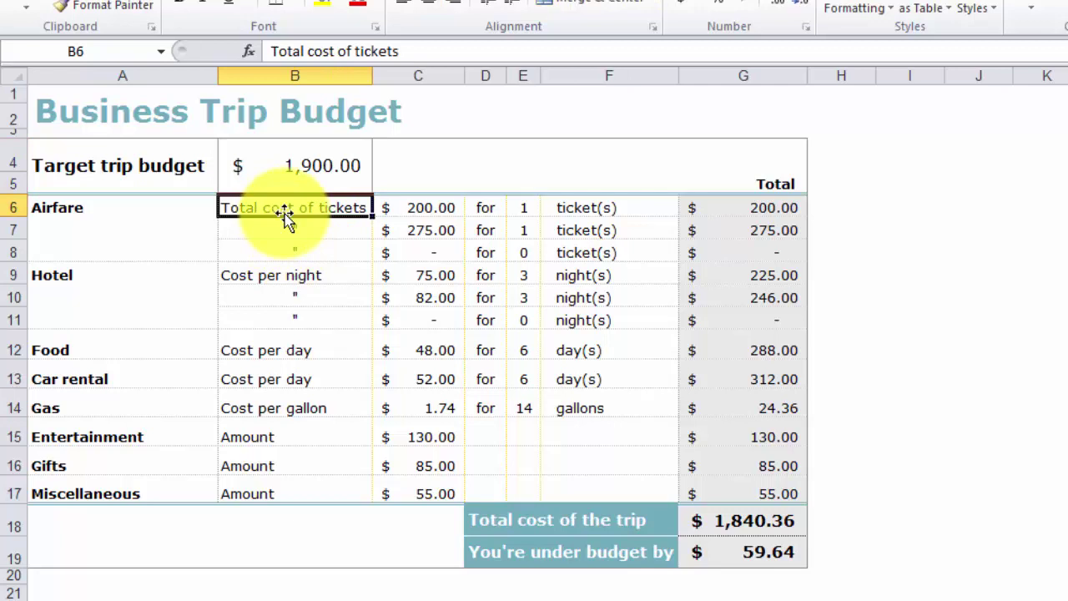
click(317, 249)
click(312, 276)
click(309, 318)
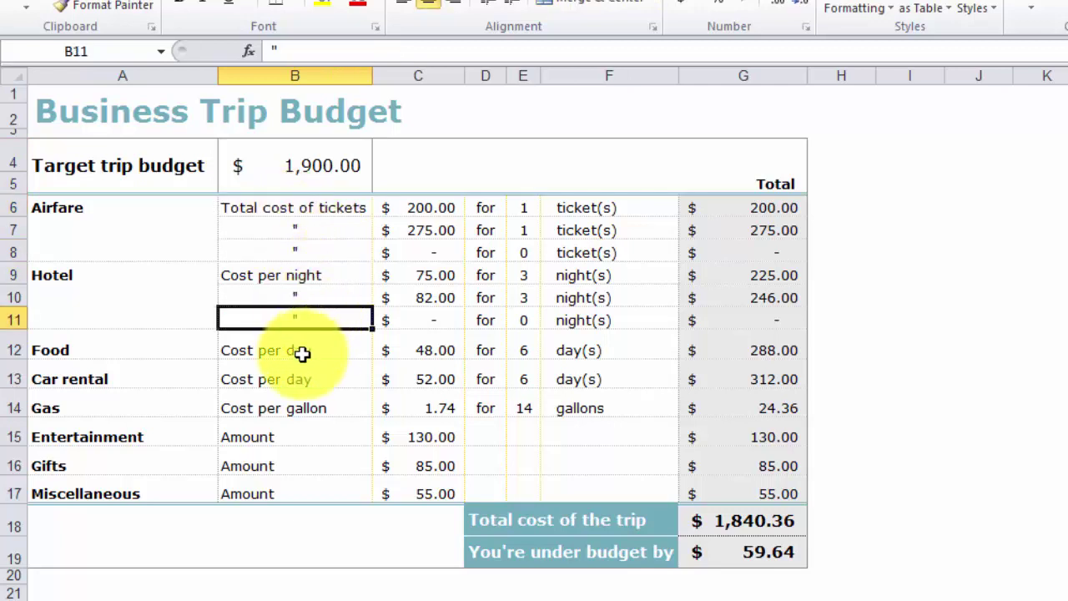
click(300, 350)
click(417, 230)
click(431, 259)
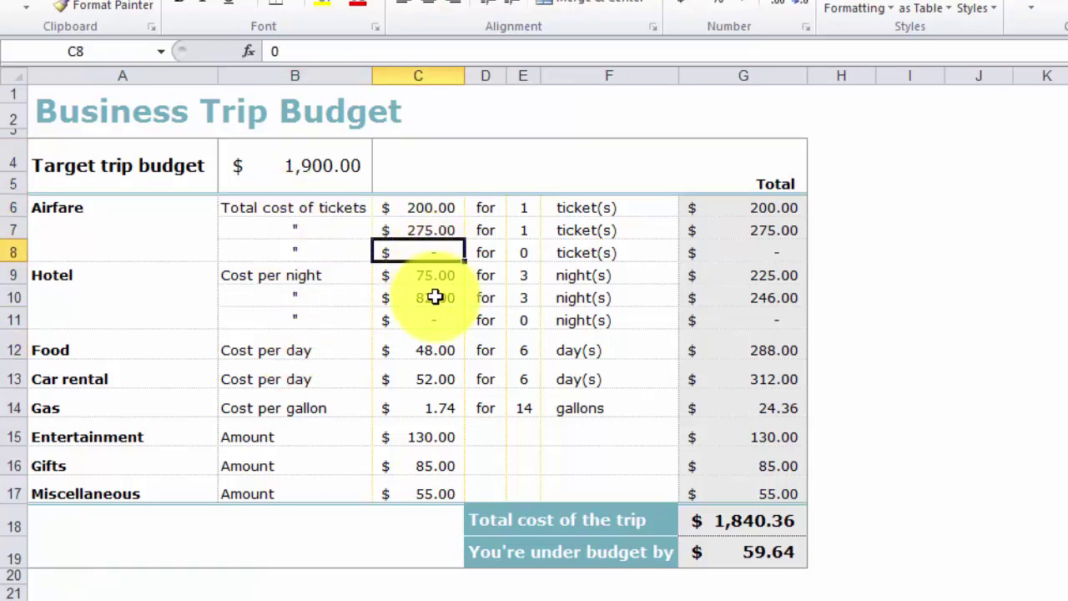
click(417, 295)
- Inspect the column E quantity cells and the Total column formulas, including the grand total
click(486, 223)
click(488, 277)
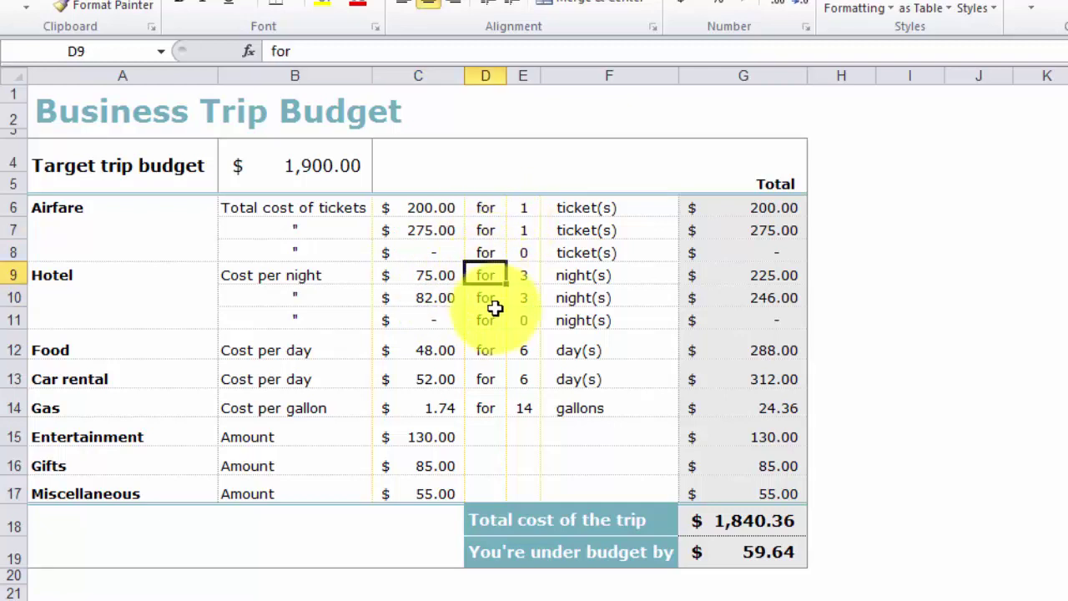
click(518, 297)
click(525, 226)
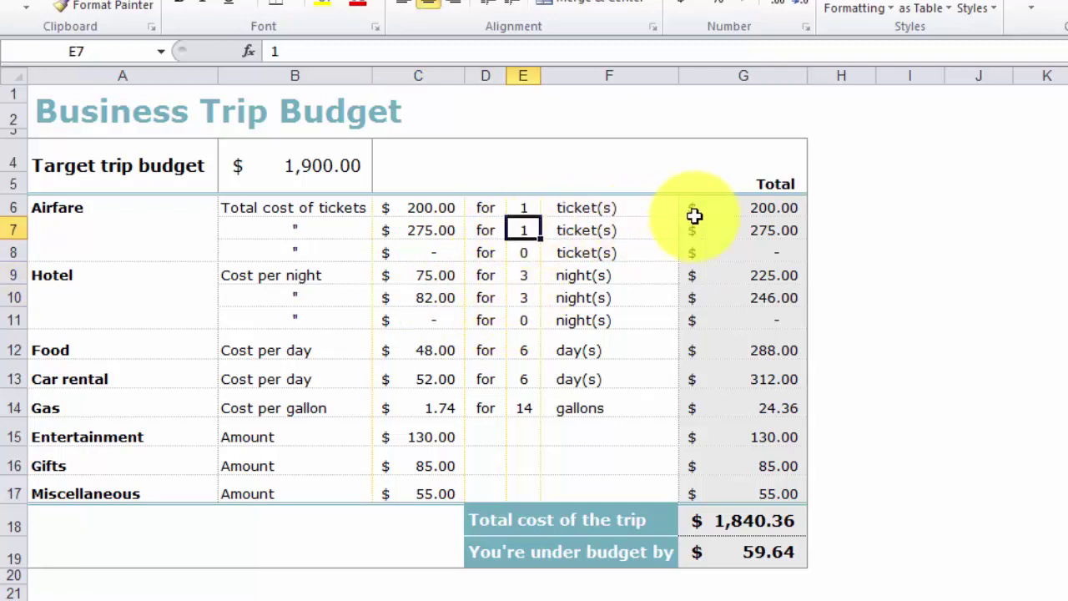
click(728, 209)
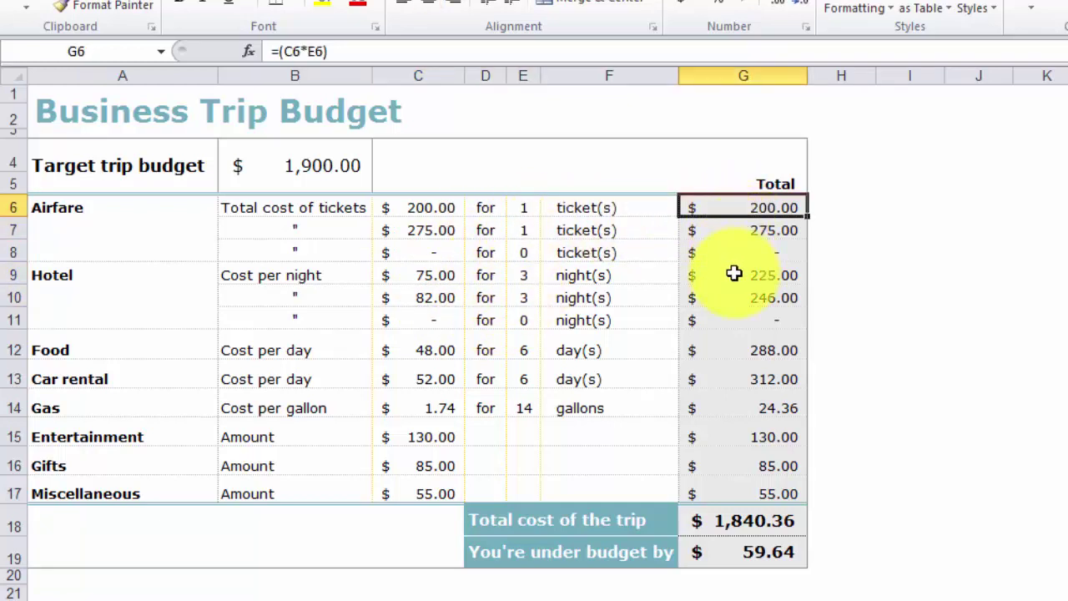
key(Down)
key(Down)
key(Down)
key(Down)
key(Down)
key(Down)
key(Down)
key(Down)
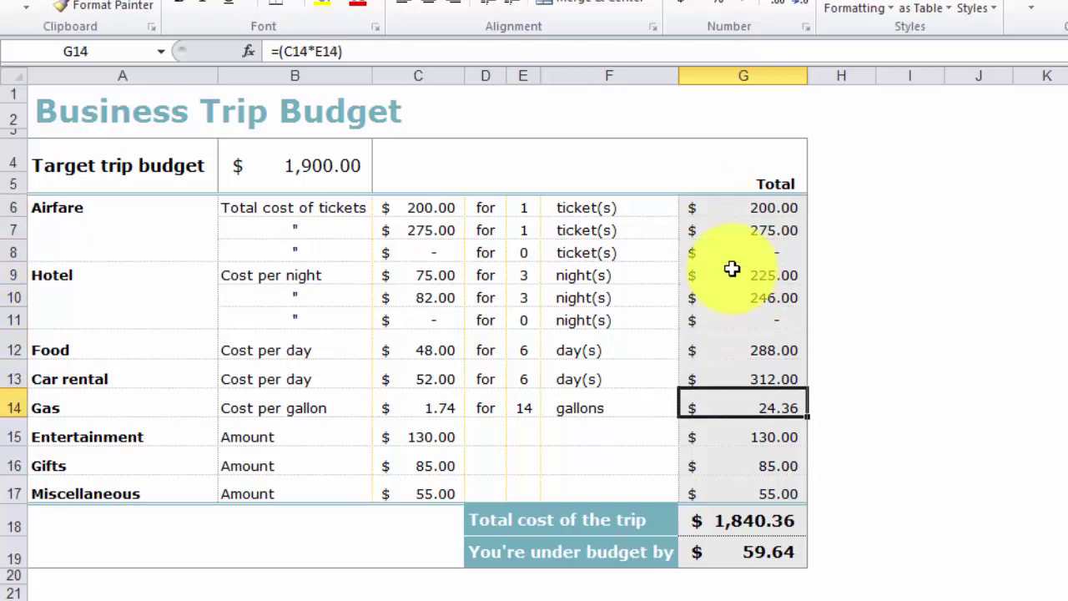
key(Down)
key(Down)
key(Down)
key(Down)
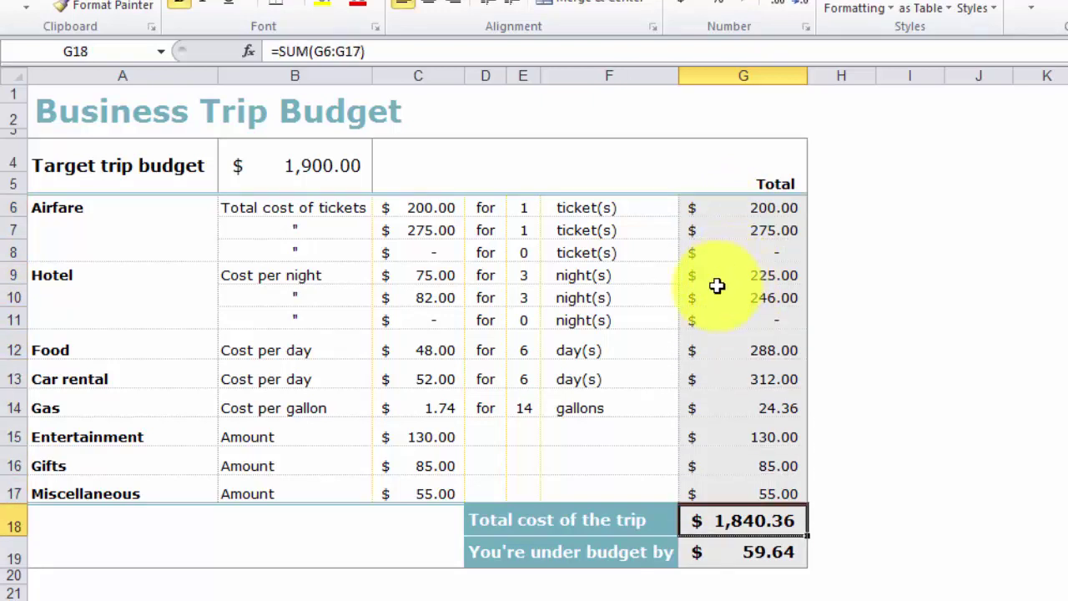
key(Down)
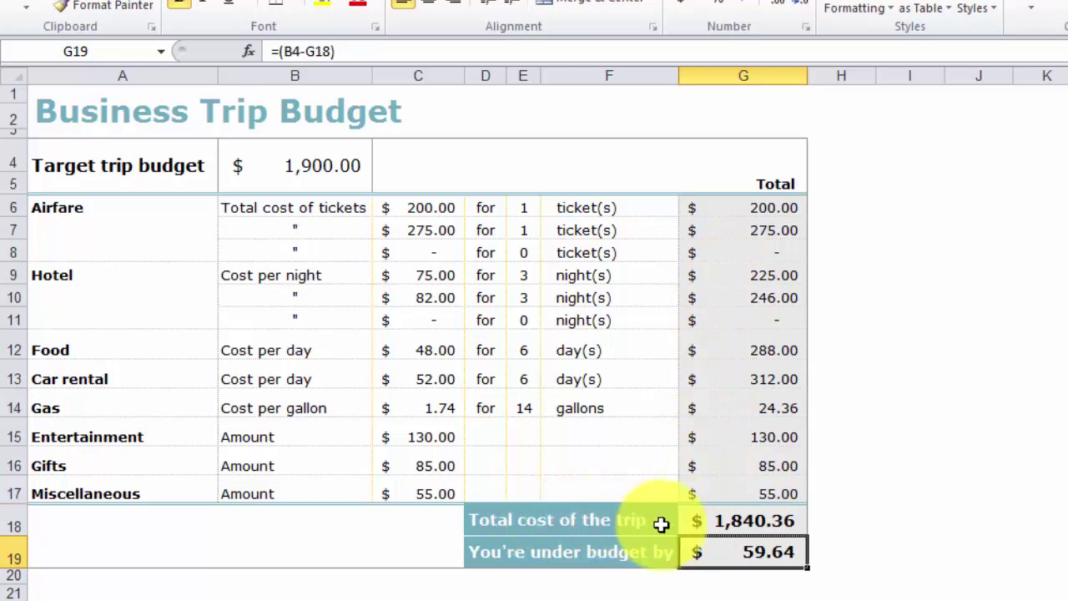
key(Up)
key(Up)
key(Up)
key(Up)
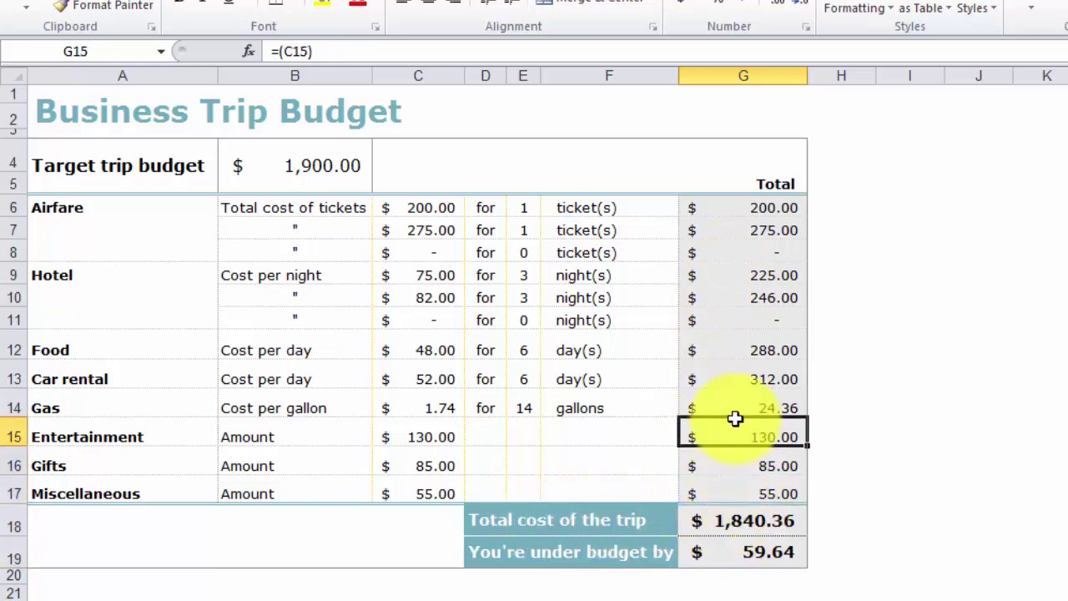
key(Up)
key(Up)
key(Up)
key(Up)
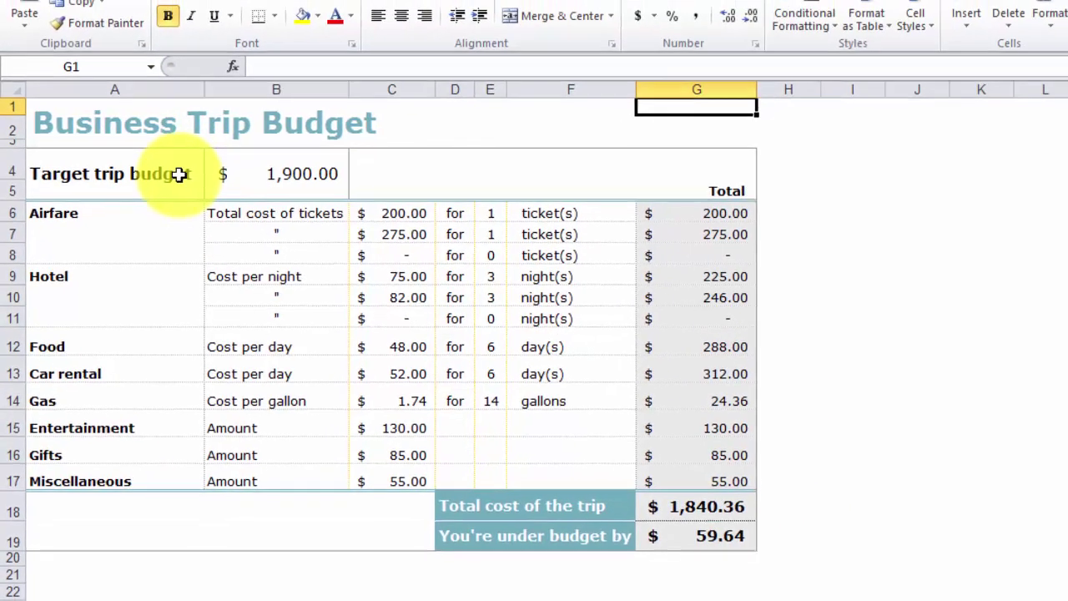
- In Print preview, narrow the budget's left margin to 0.56" and right margin to 0.58"
click(22, 28)
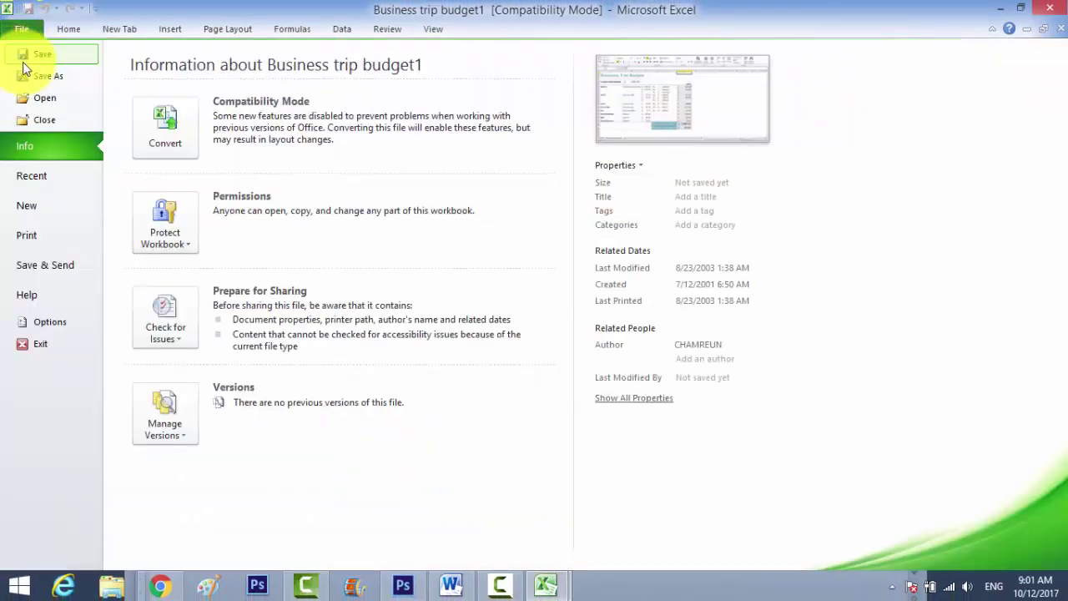
click(34, 238)
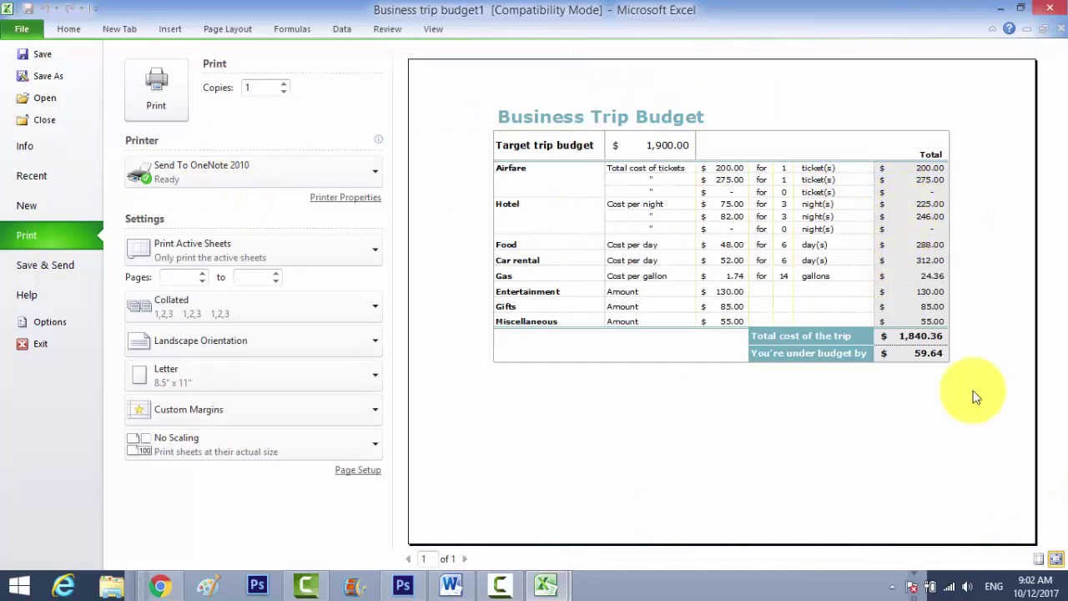
click(1038, 559)
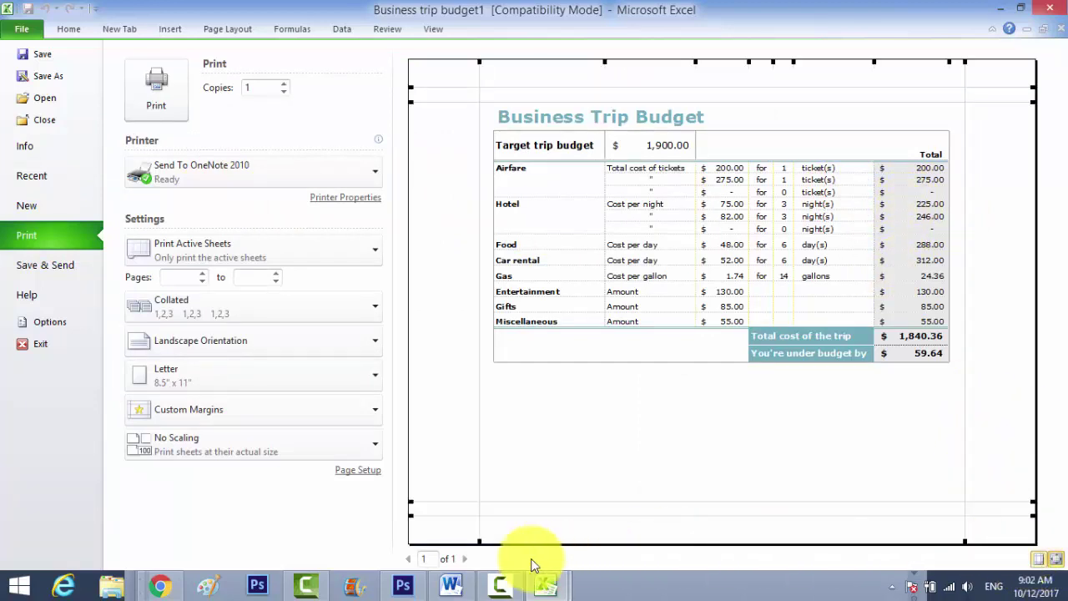
drag(477, 538, 440, 540)
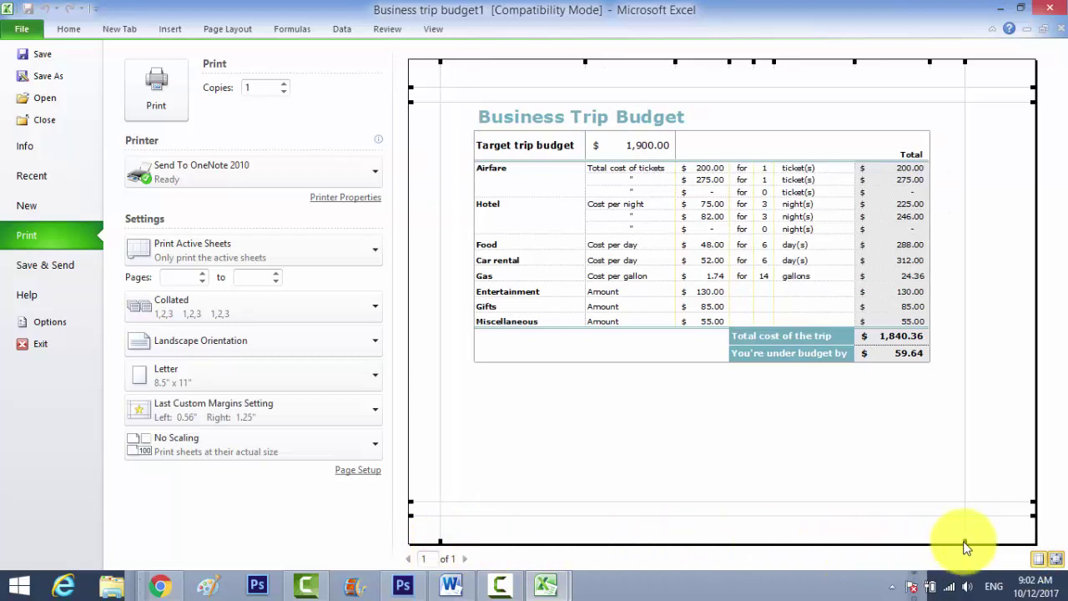
drag(965, 539, 1005, 542)
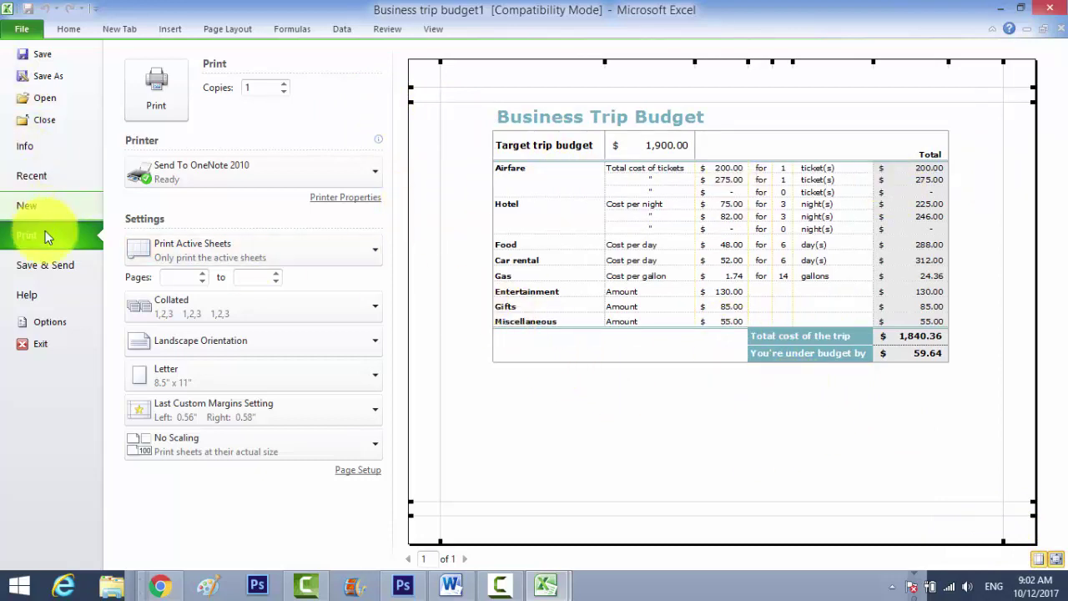
click(37, 207)
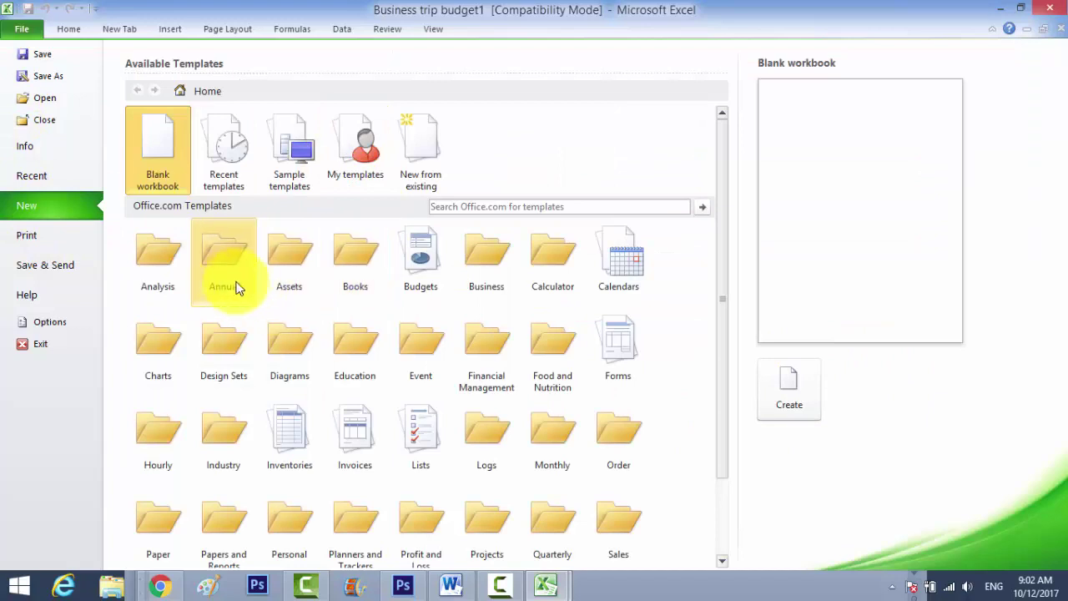
- Select the Equipment inventory list template (26KB) in the Office.com Inventories category
scroll(240, 298, down, 1)
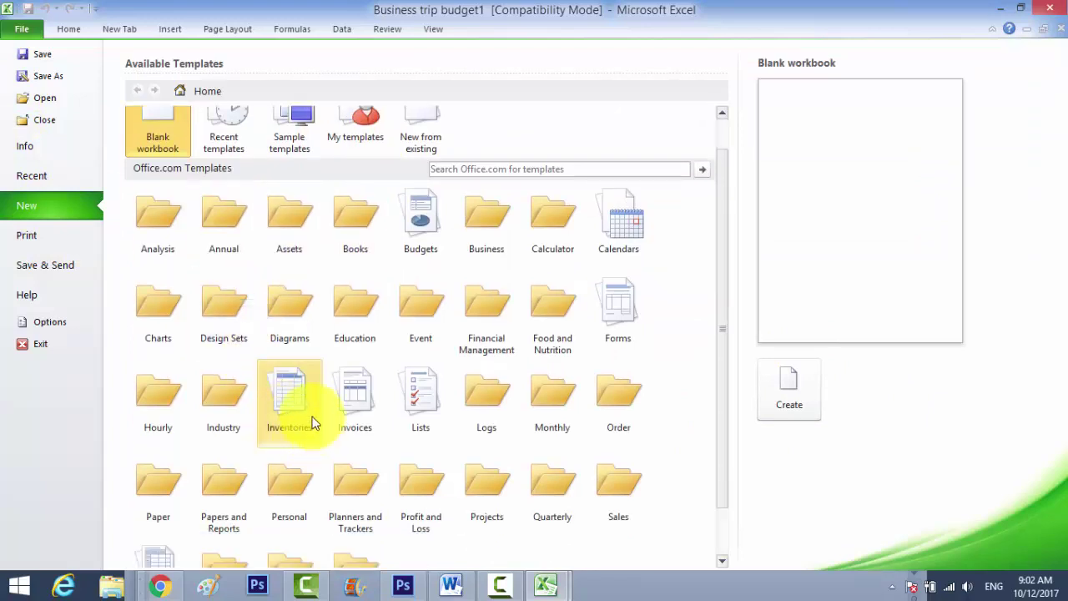
click(290, 405)
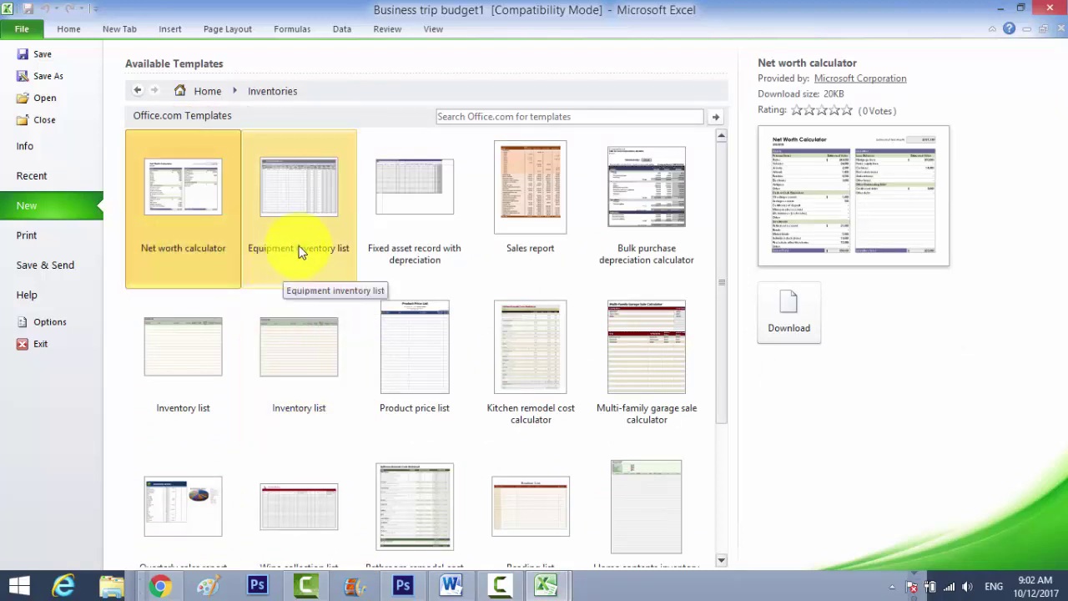
scroll(308, 246, down, 1)
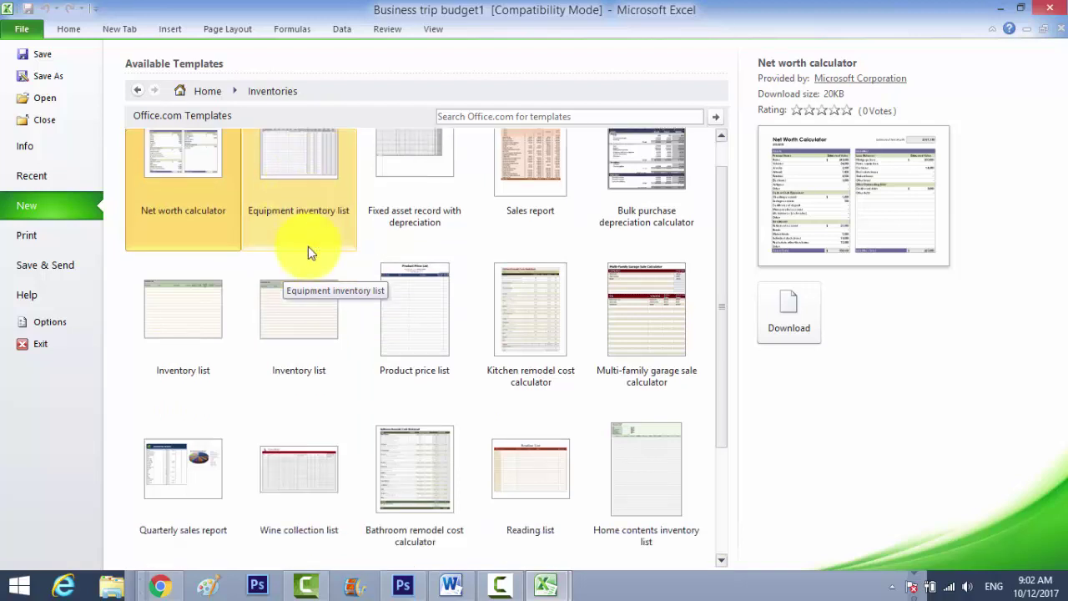
scroll(308, 246, up, 1)
click(305, 206)
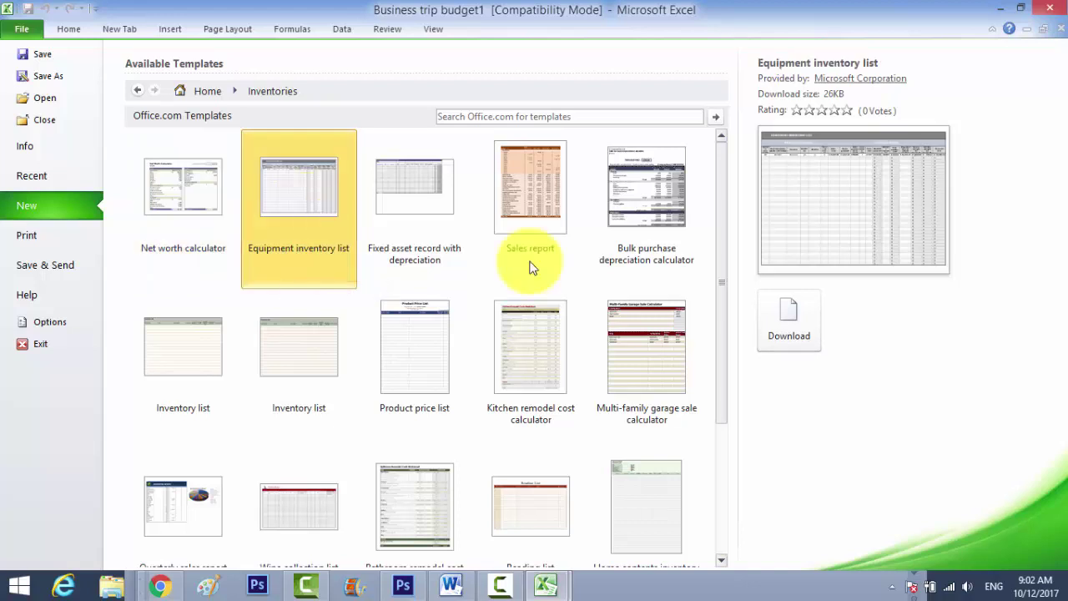
- Create Equipment inventory list1 and inspect the sample row's item description and Main branch location cells
click(789, 317)
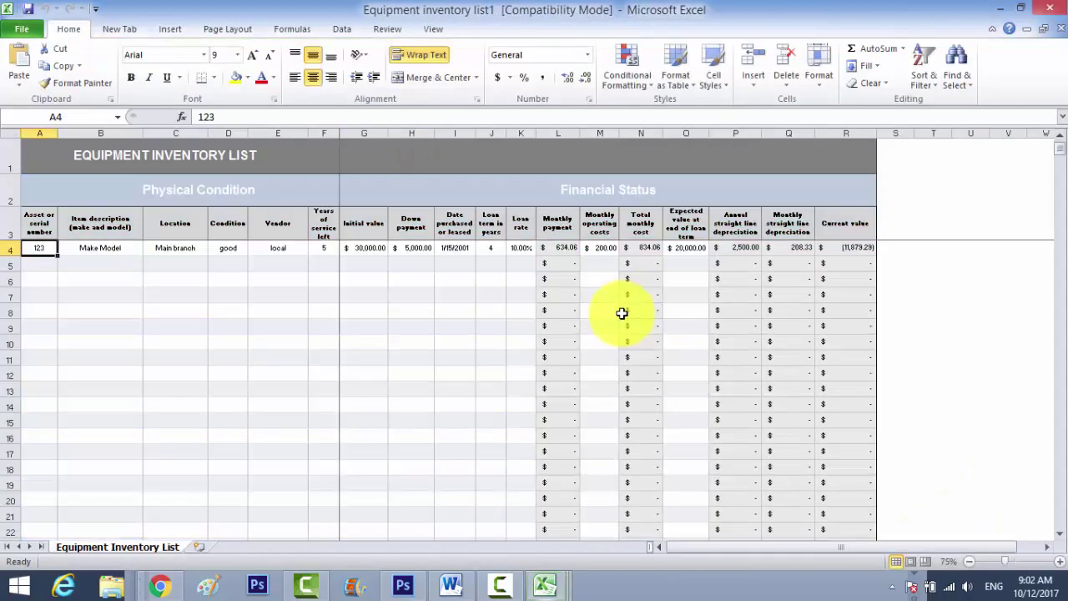
scroll(600, 327, down, 2)
scroll(600, 326, down, 2)
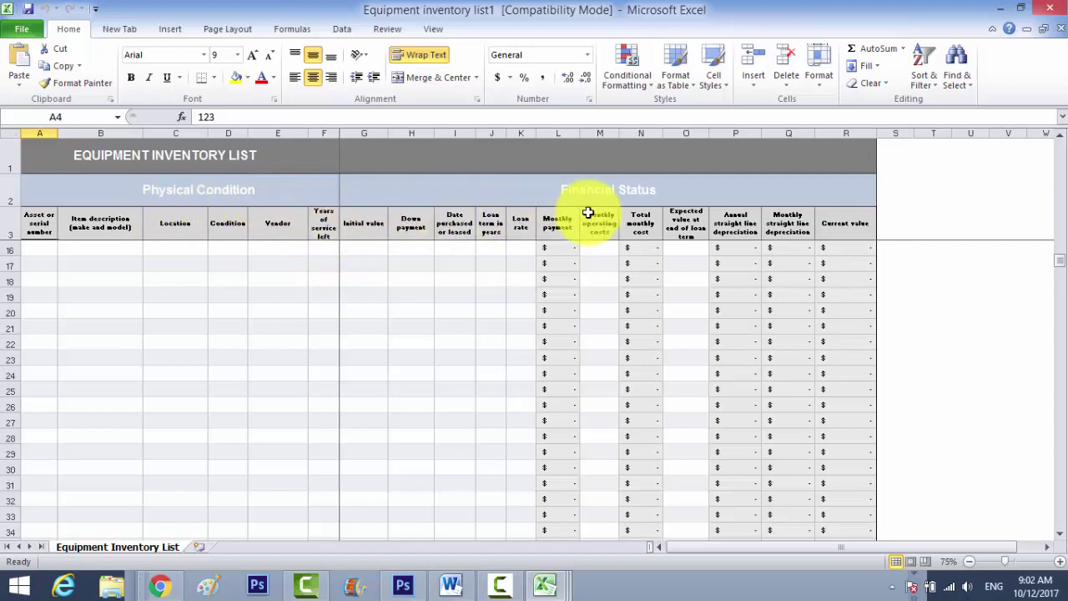
scroll(57, 270, up, 2)
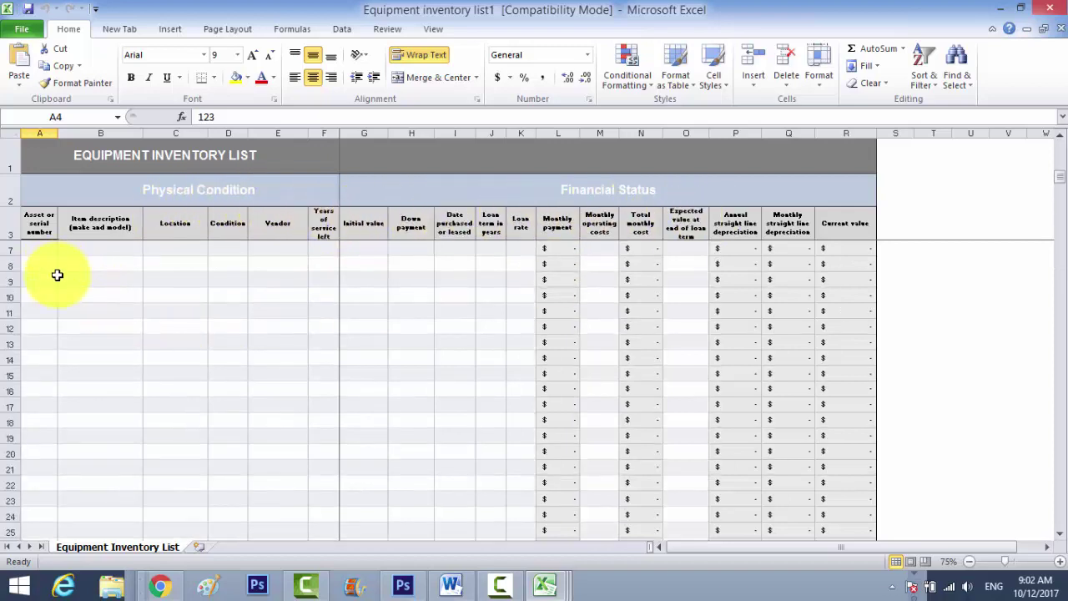
scroll(57, 275, up, 2)
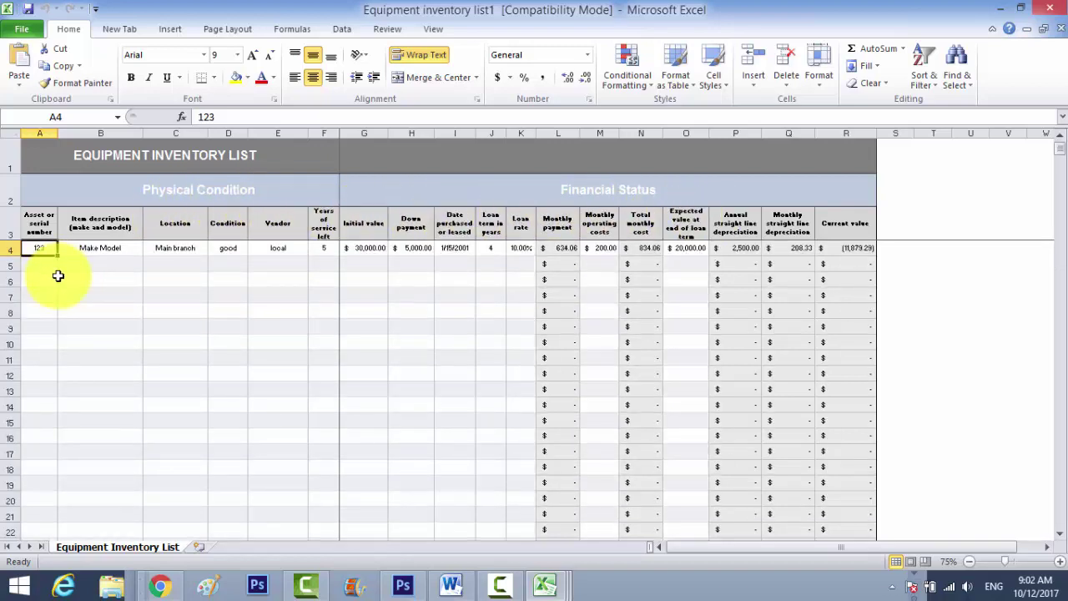
click(96, 264)
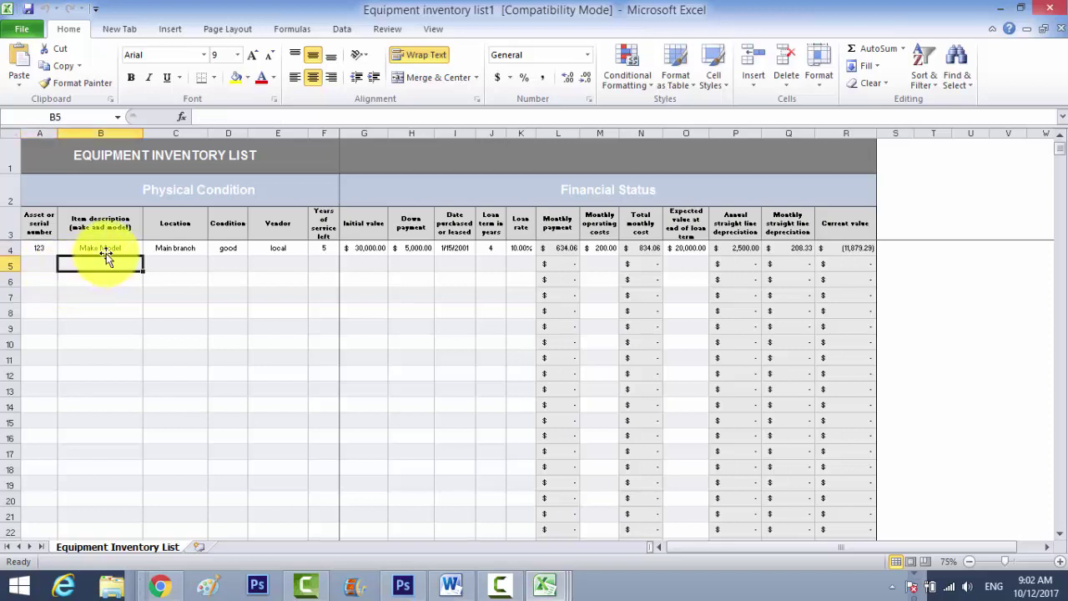
click(107, 246)
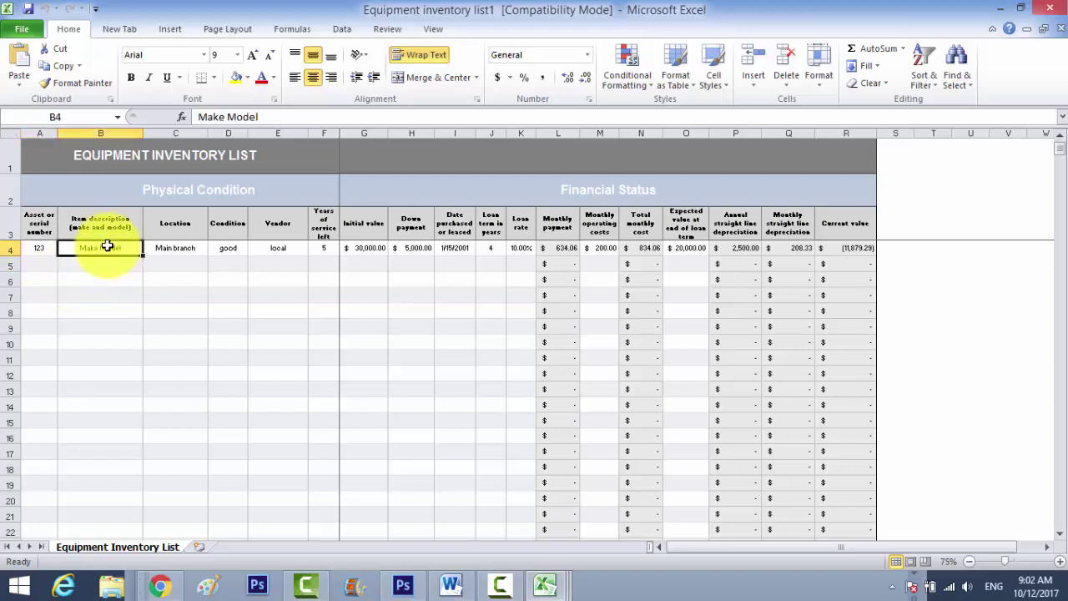
click(190, 247)
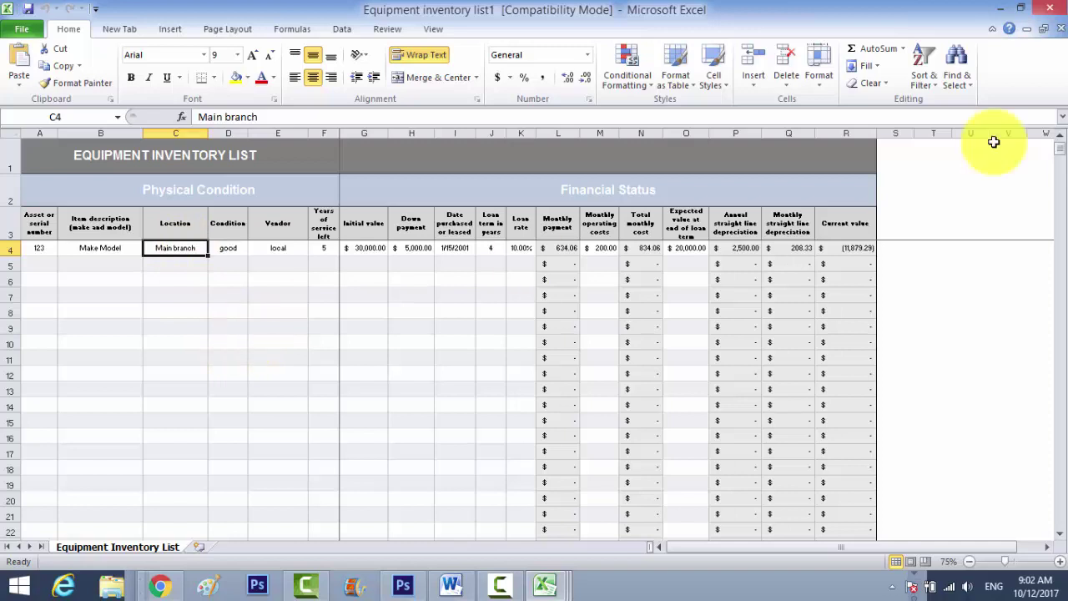
- Close Equipment inventory list1 and Business trip budget1 without saving, leaving blank Book1
click(1049, 8)
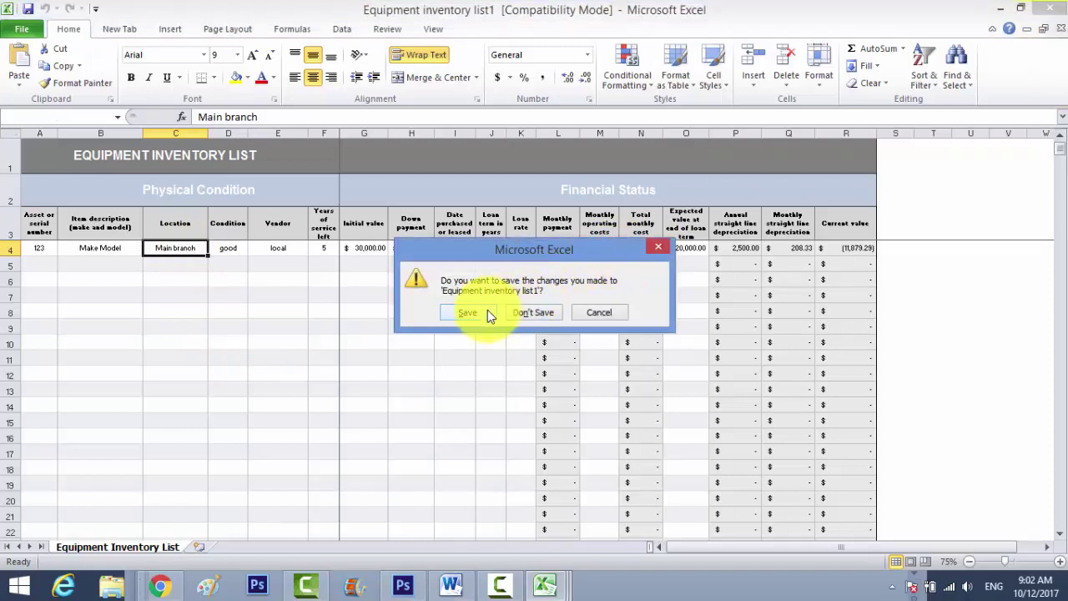
click(522, 312)
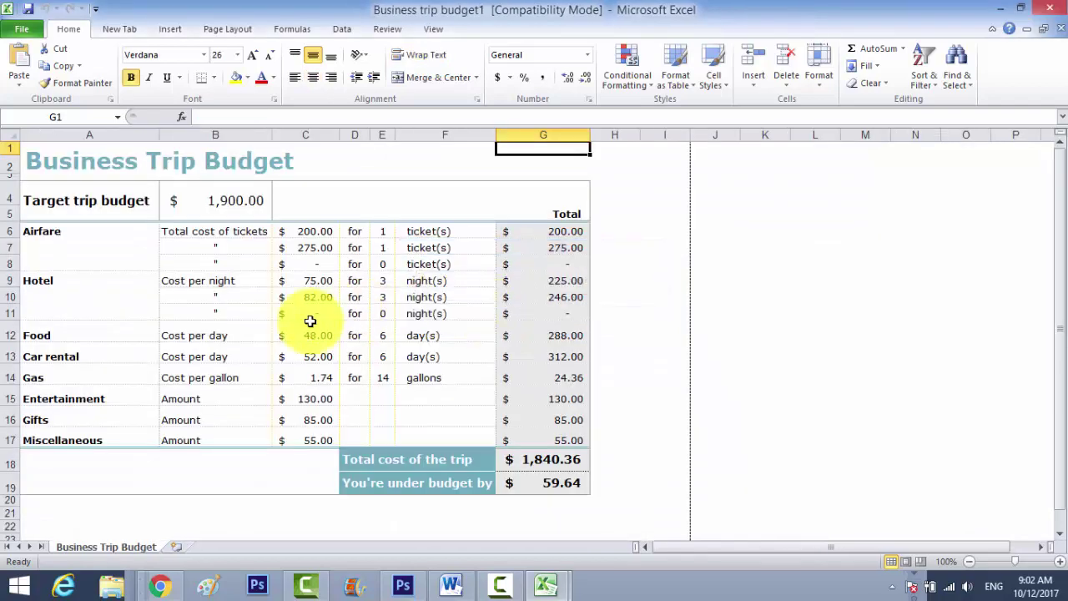
click(1048, 9)
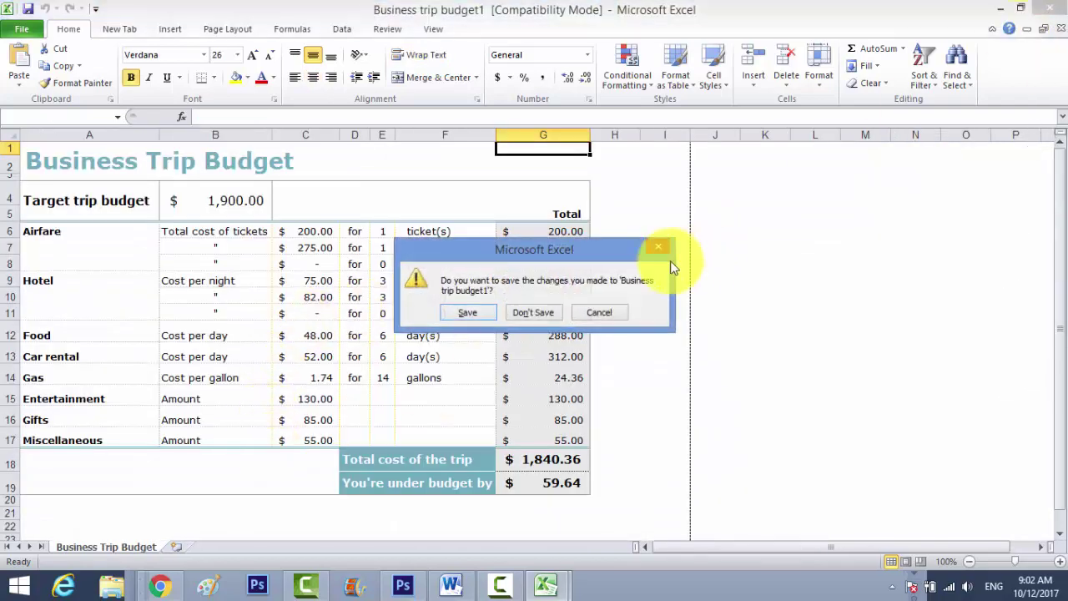
click(533, 314)
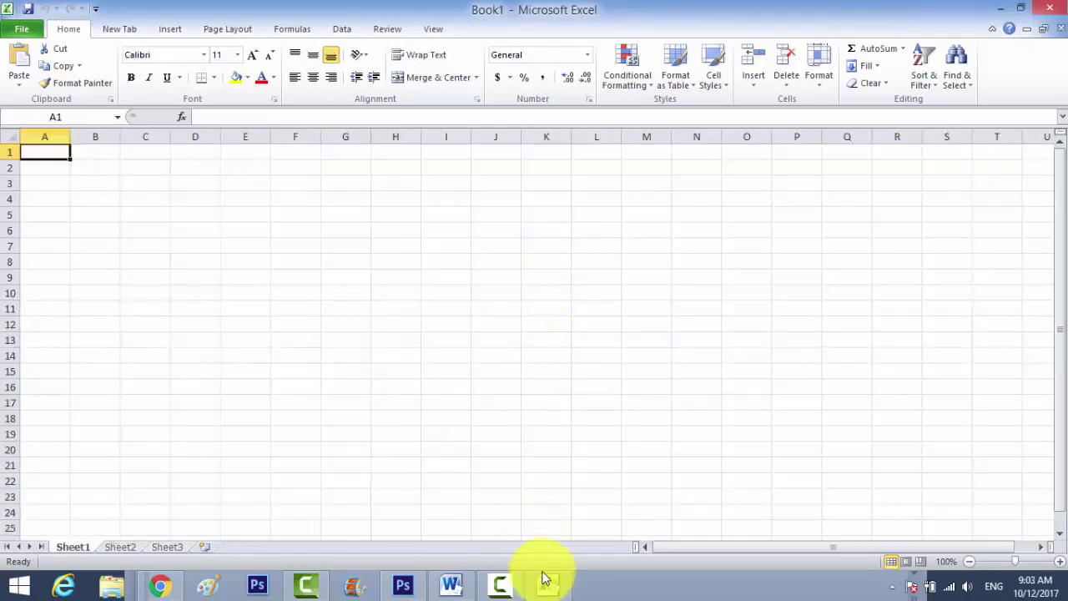
- Create a new workbook from the Office.com Inventories 'Quarterly sales report' template
click(20, 29)
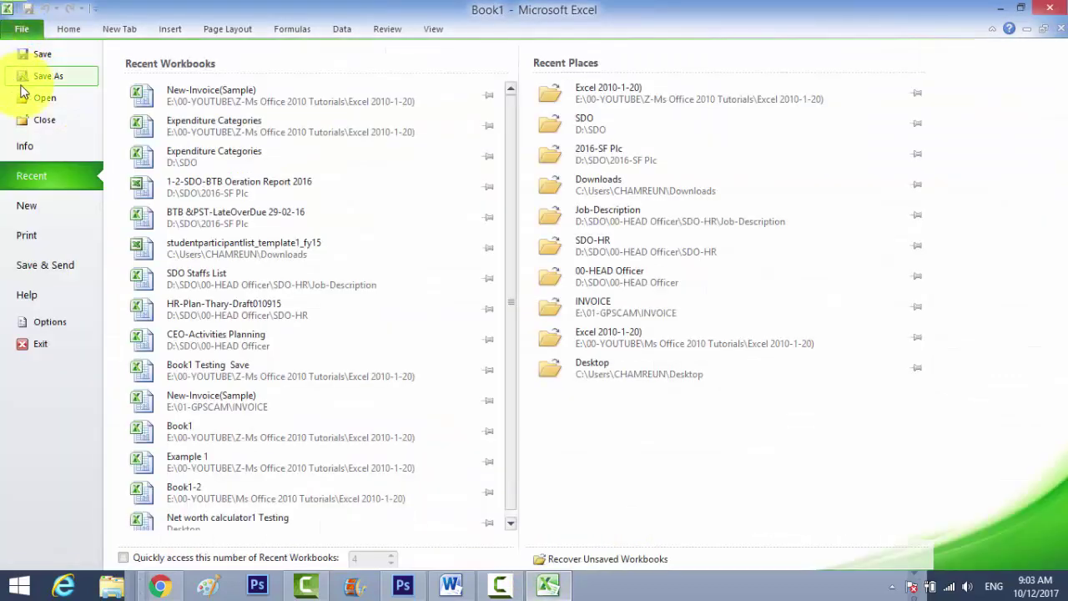
click(26, 206)
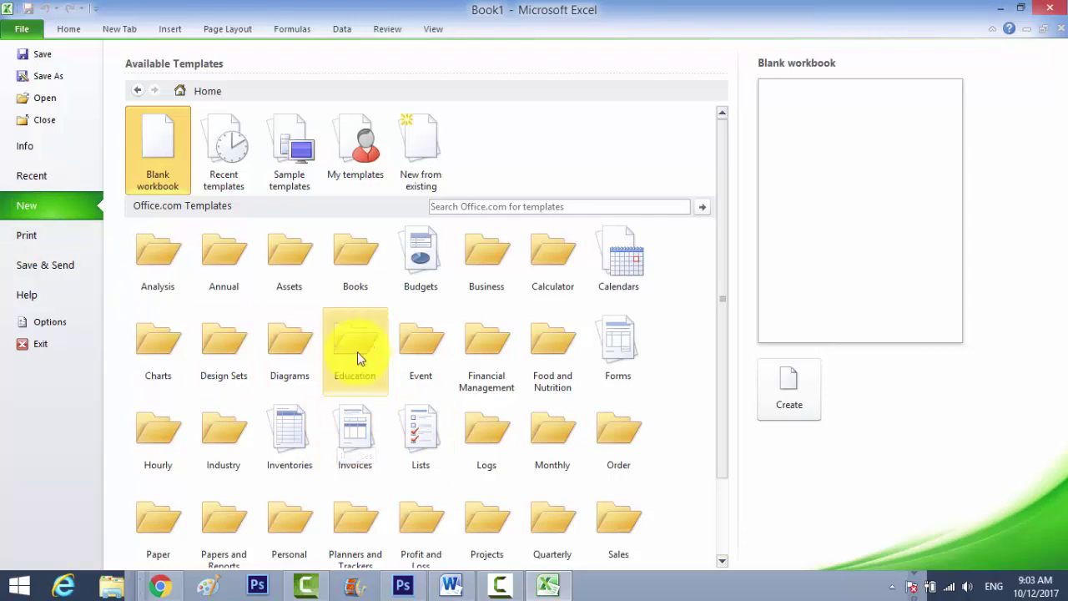
click(297, 433)
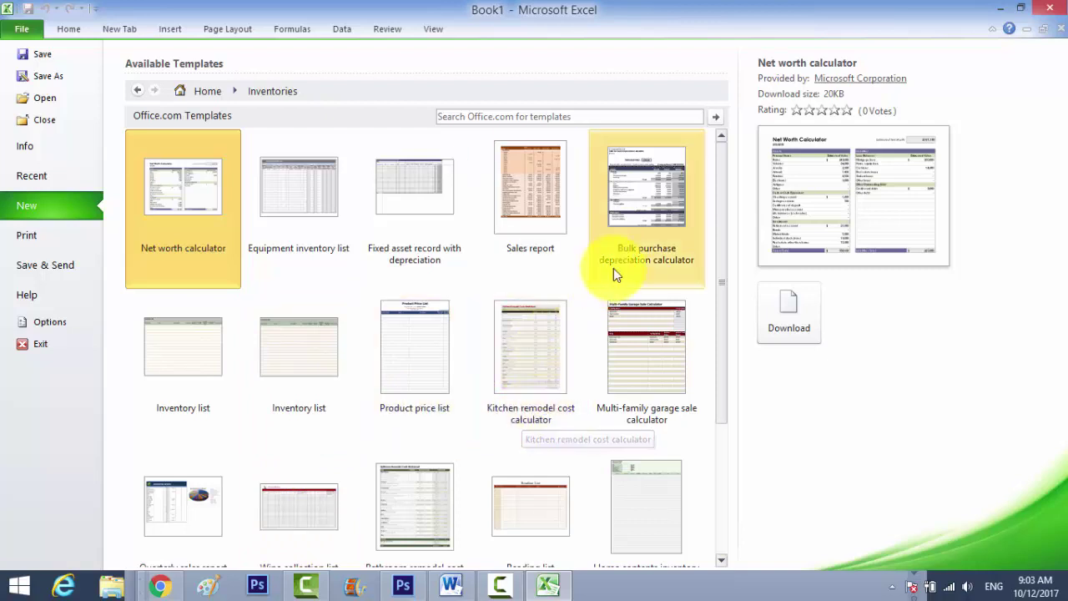
scroll(618, 275, down, 1)
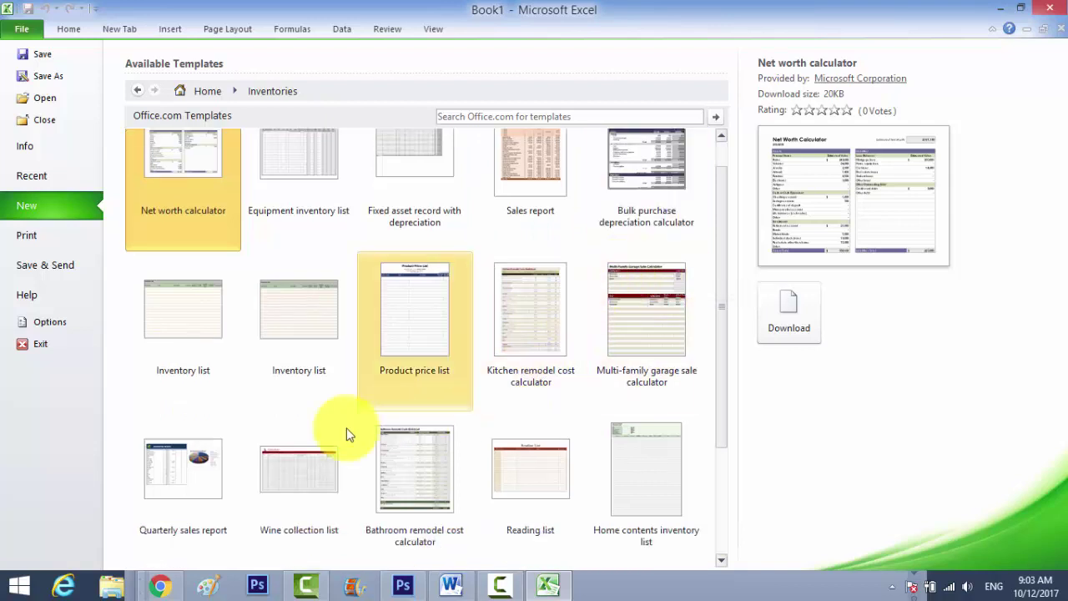
scroll(190, 472, down, 1)
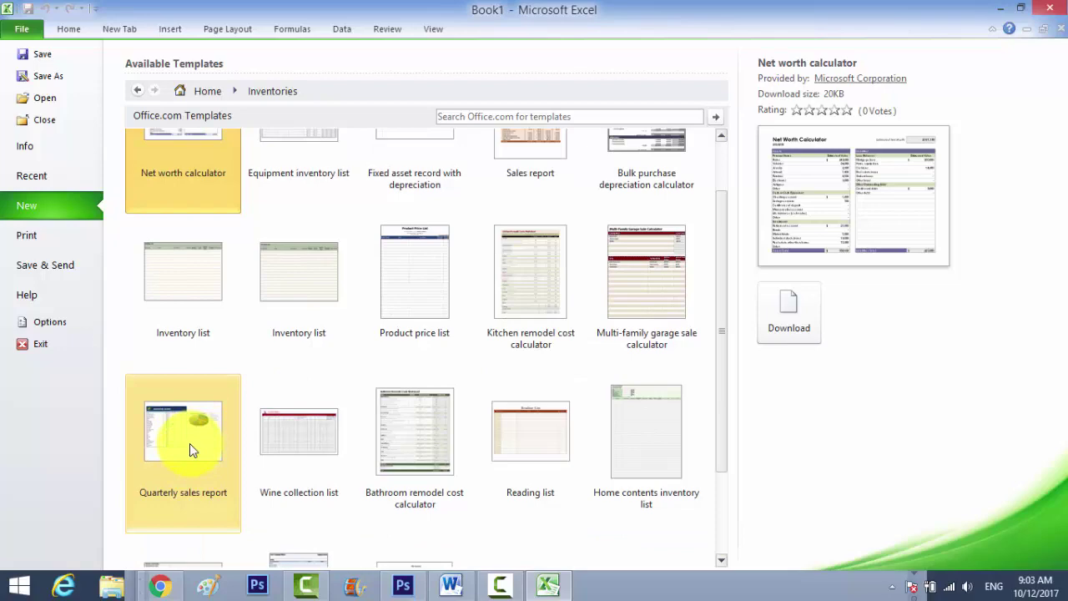
double_click(190, 444)
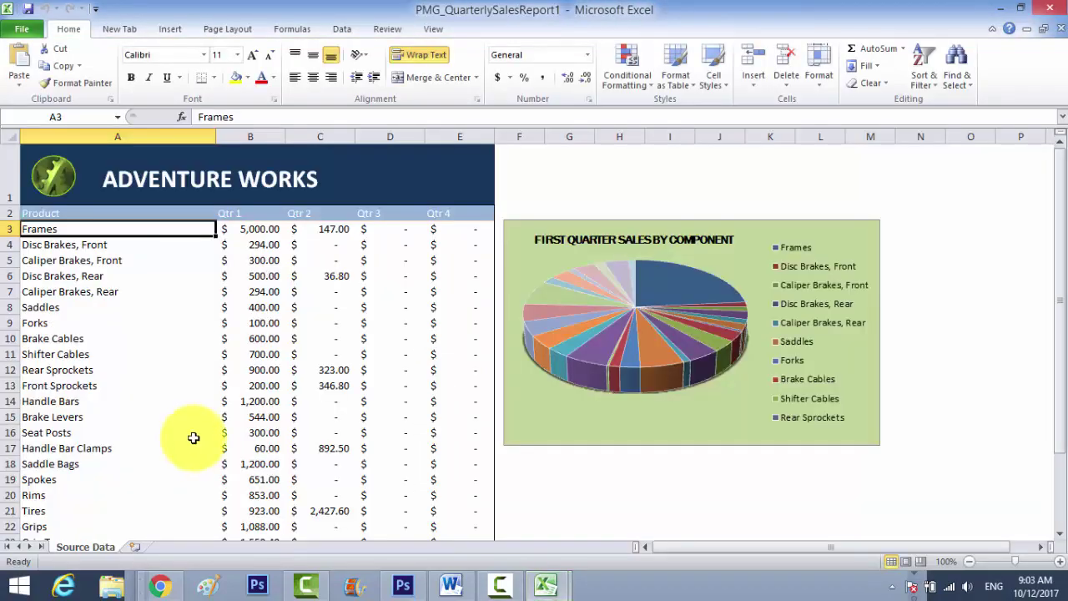
- Move through the Source Data product list, from Caliper Brakes to the end and back up to Pads
scroll(232, 422, down, 1)
scroll(232, 422, up, 1)
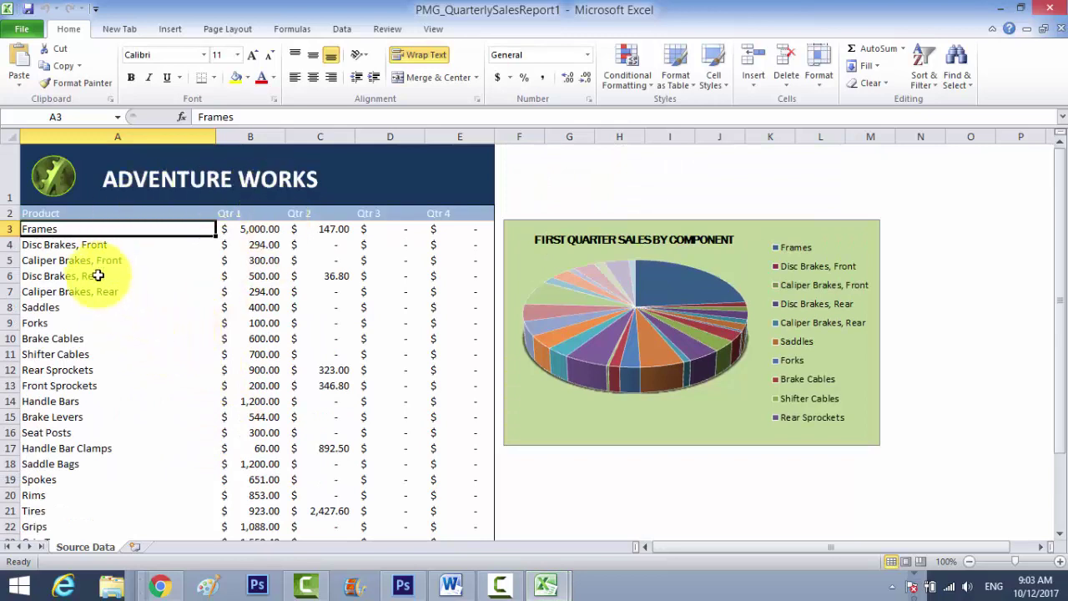
click(73, 254)
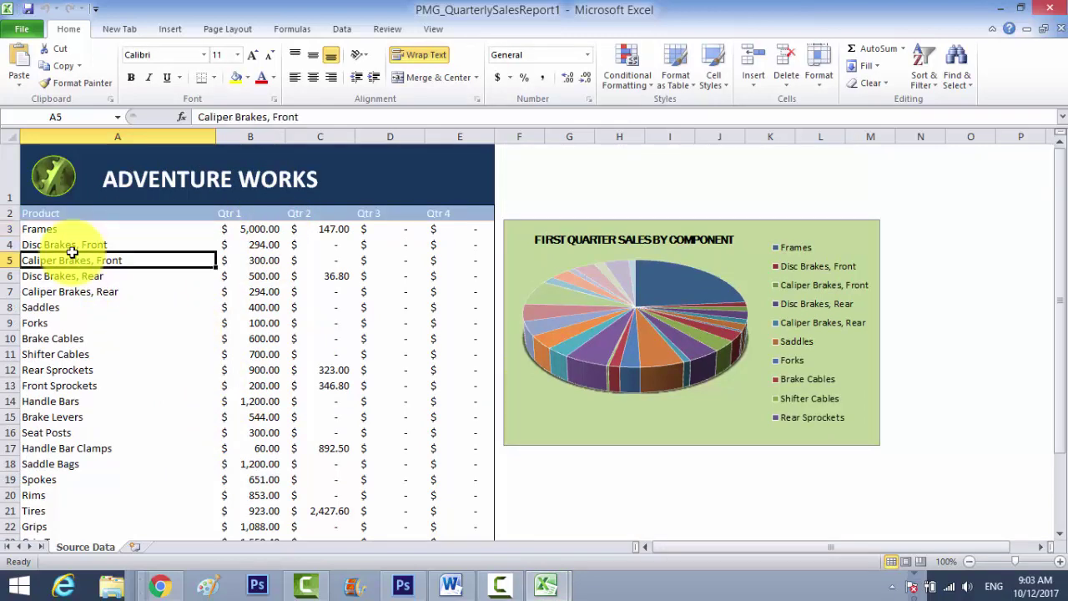
key(Down)
key(Down)
key(Down)
key(Down)
key(Down)
key(Down)
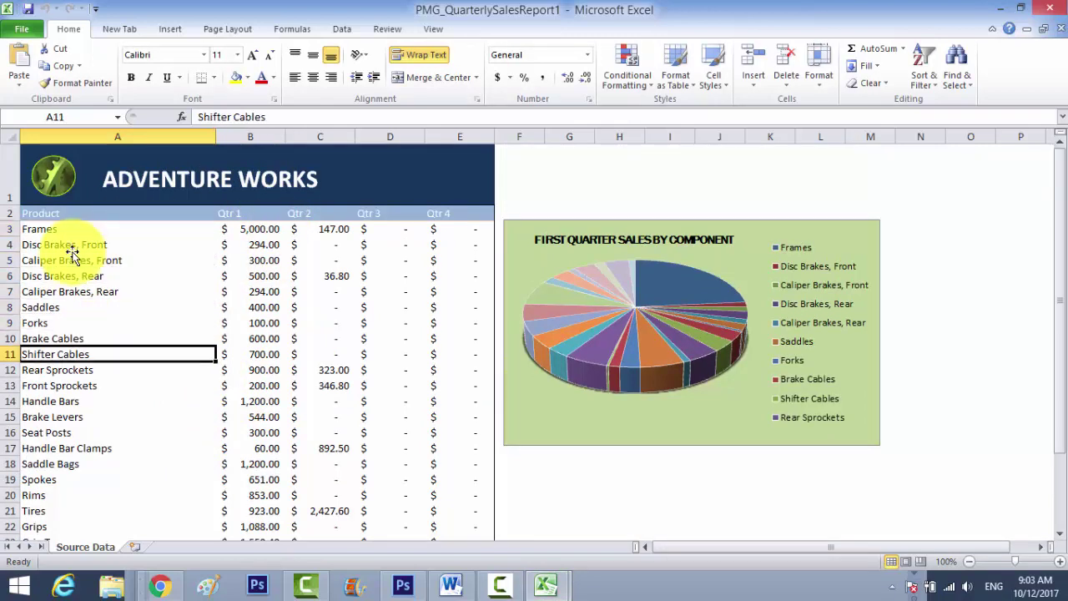
key(Down)
key(Down)
key(Down)
key(Down)
key(Down)
key(Down)
key(Down)
key(Down)
key(Down)
key(Down)
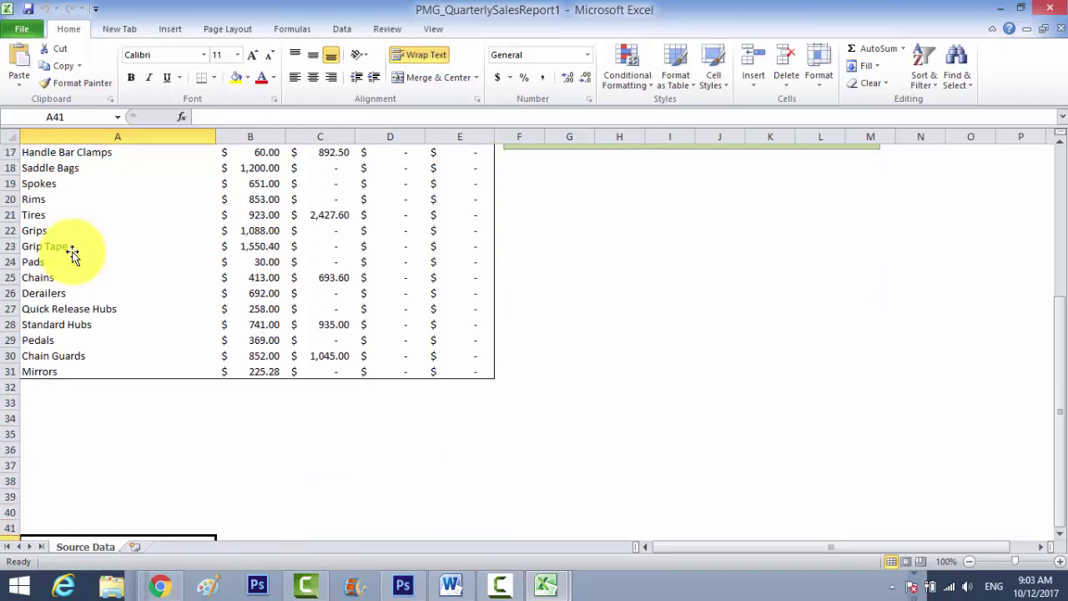
key(Down)
key(Up)
key(Up)
key(Up)
key(Up)
key(Up)
key(Up)
key(Up)
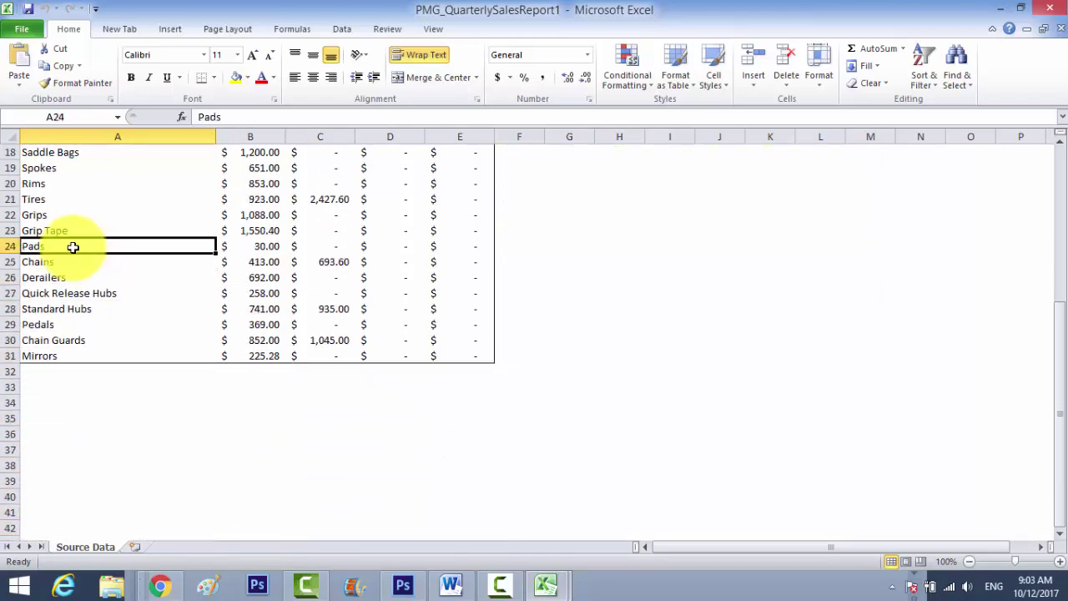
key(Up)
key(Up)
key(Up)
key(Up)
key(Up)
key(Up)
key(Up)
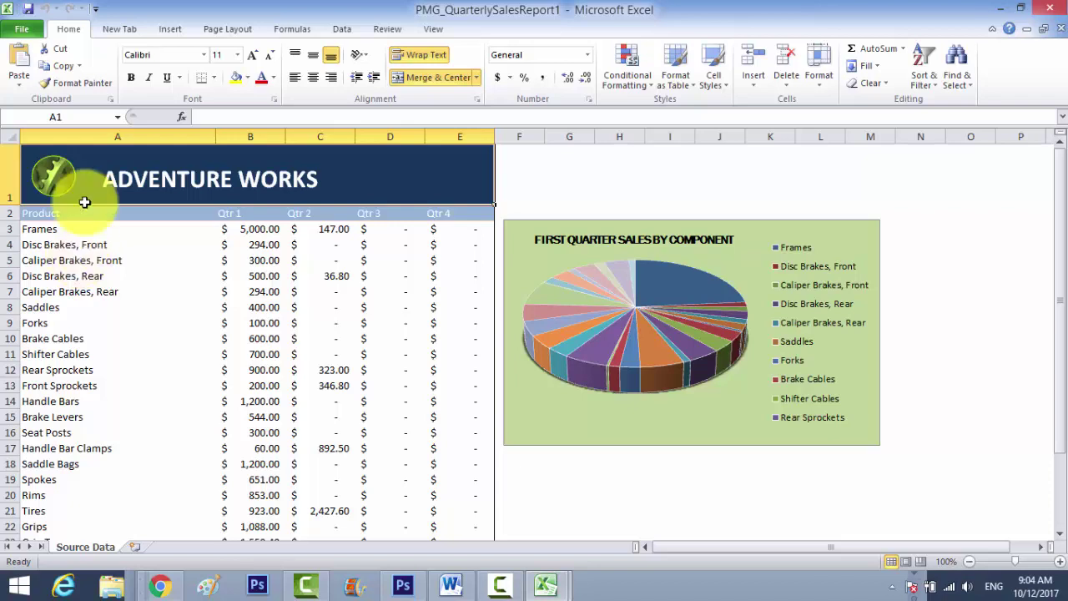
- Close the quarterly sales report and show the Office.com Planners and Trackers templates
click(1059, 28)
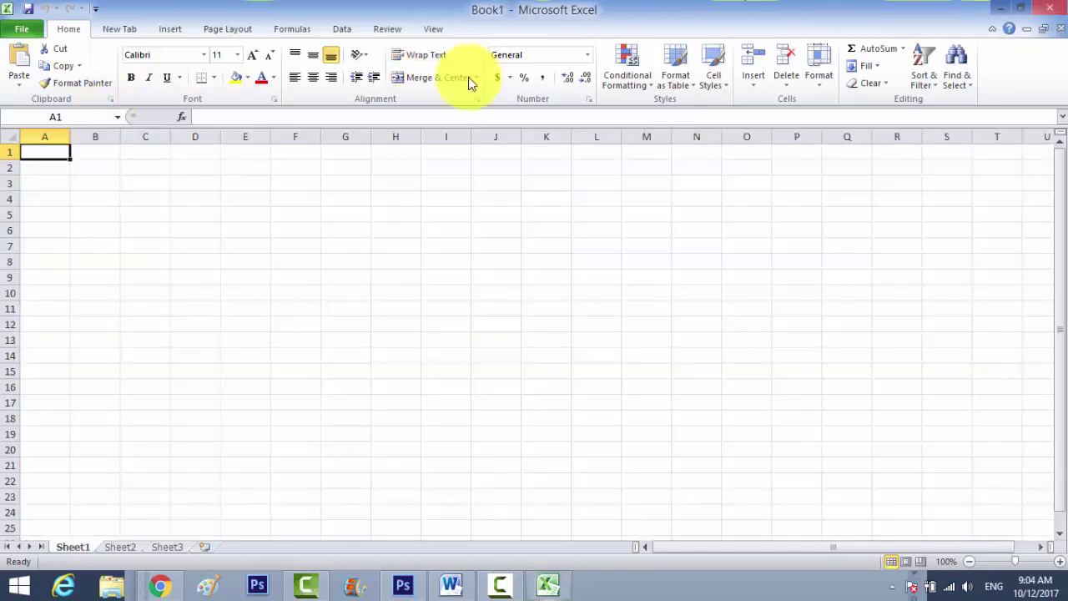
click(20, 27)
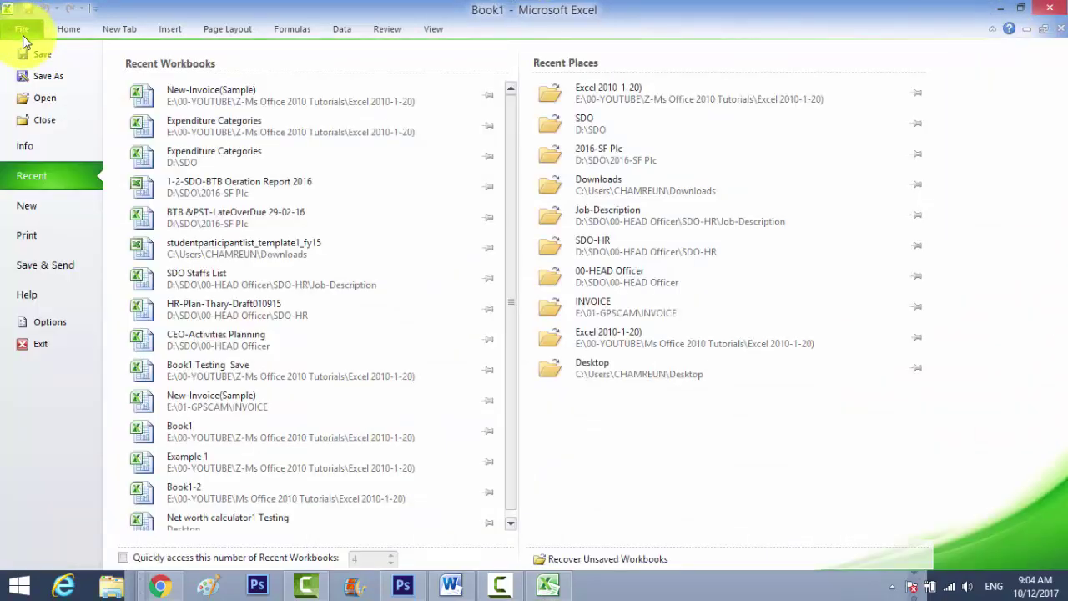
click(31, 211)
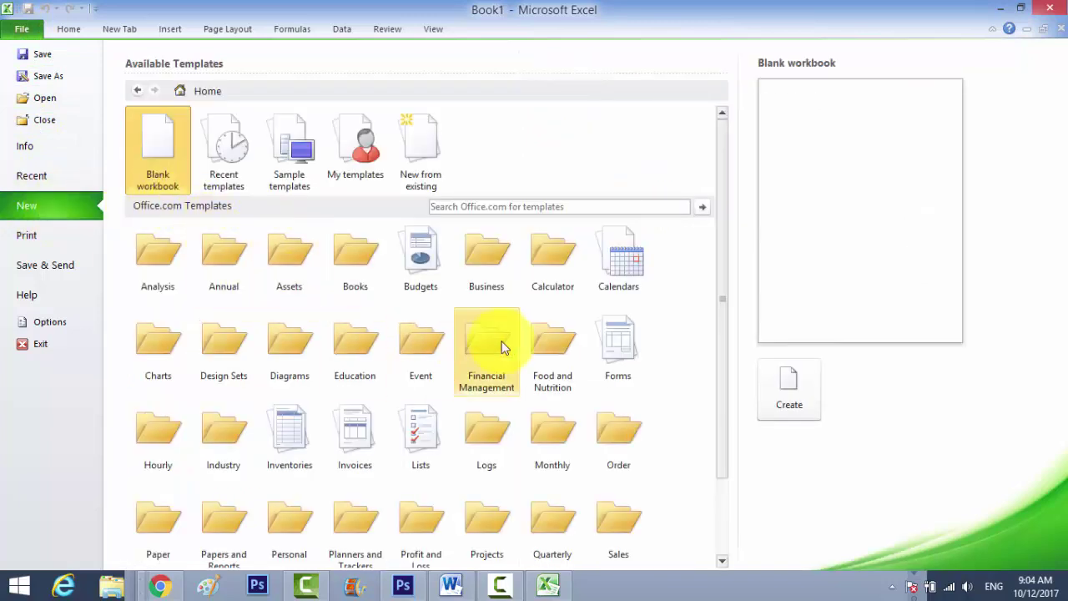
scroll(525, 354, down, 1)
scroll(527, 348, down, 1)
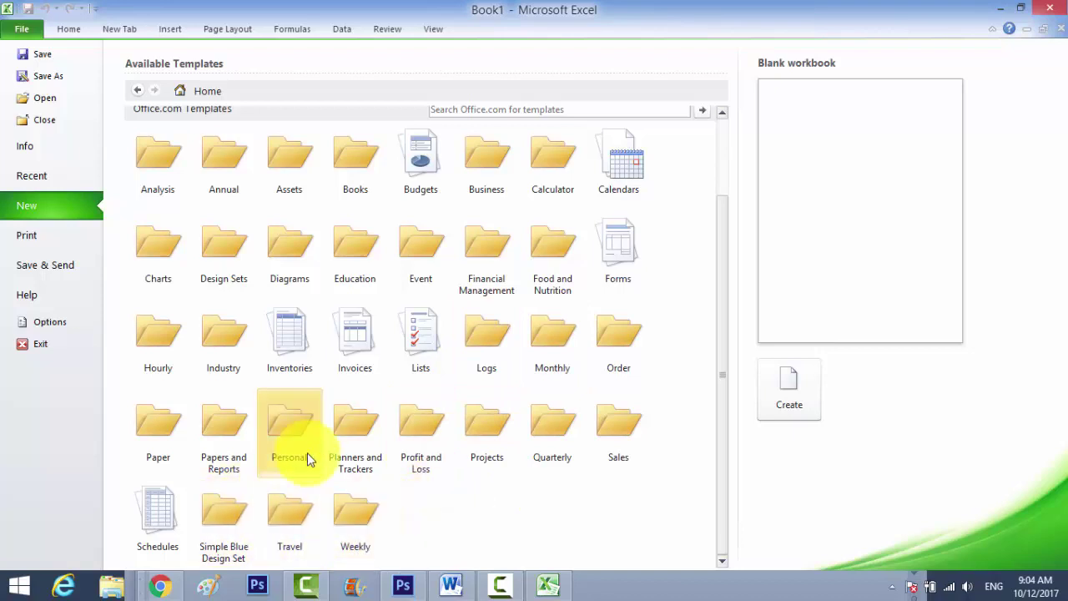
click(354, 430)
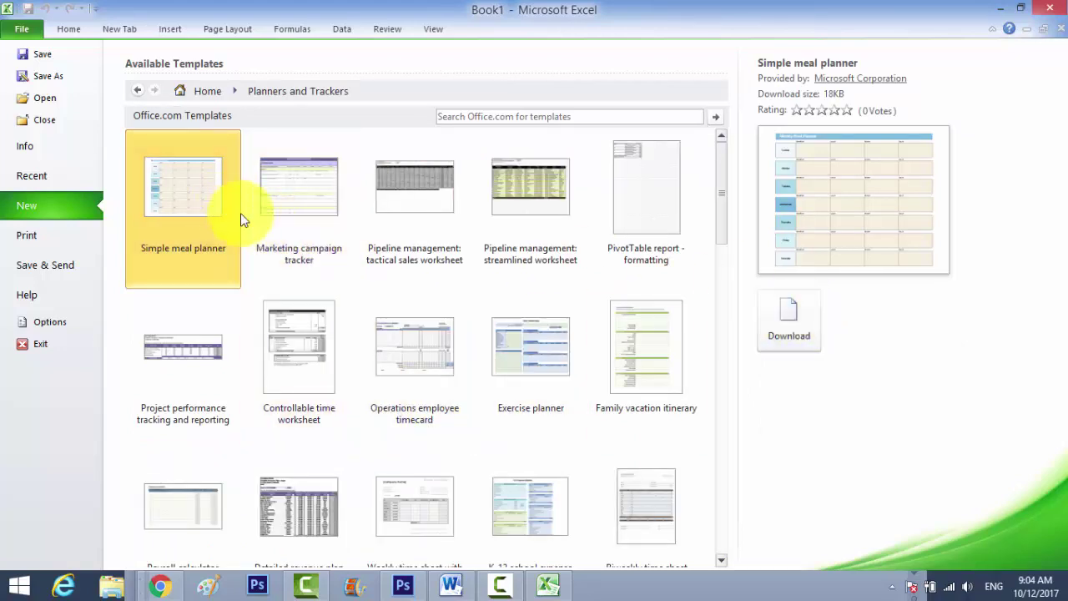
- Download the Simple meal planner and scroll down its grid to Saturday
click(789, 321)
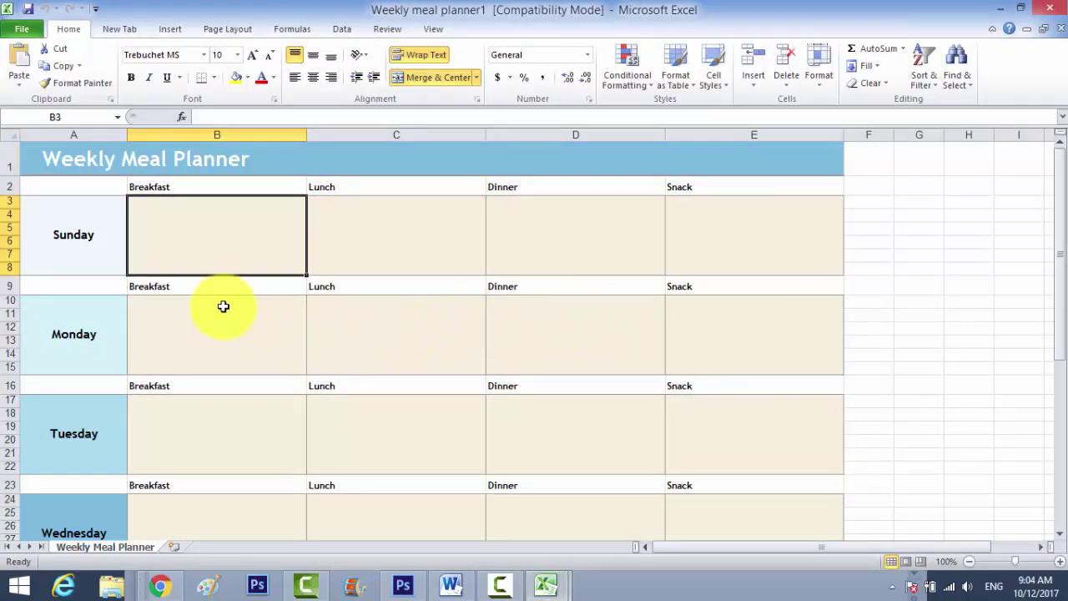
scroll(209, 238, down, 3)
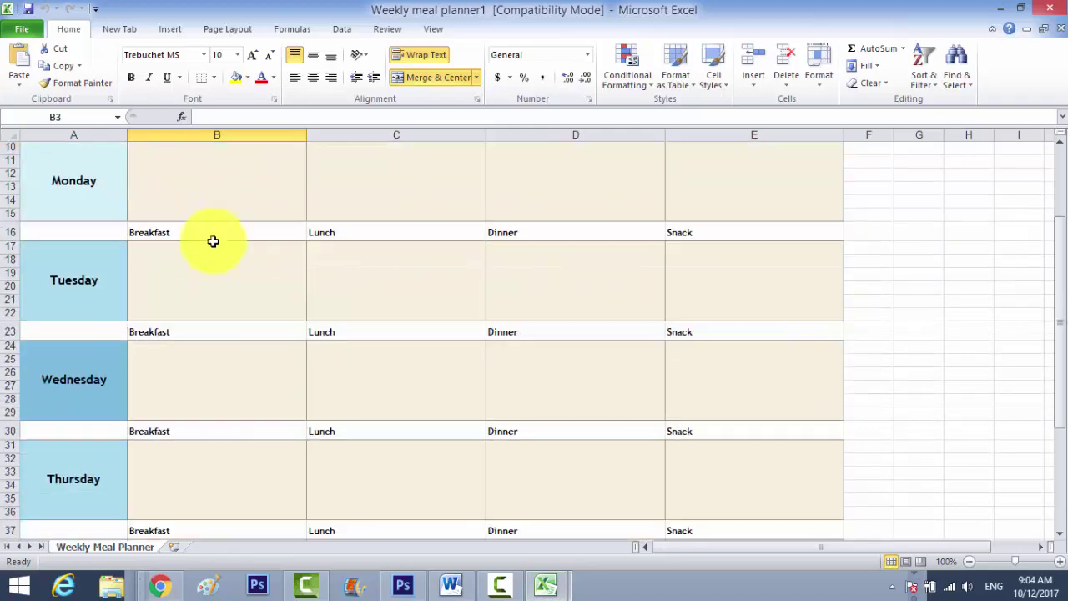
scroll(214, 262, down, 2)
scroll(215, 263, down, 3)
scroll(215, 262, down, 2)
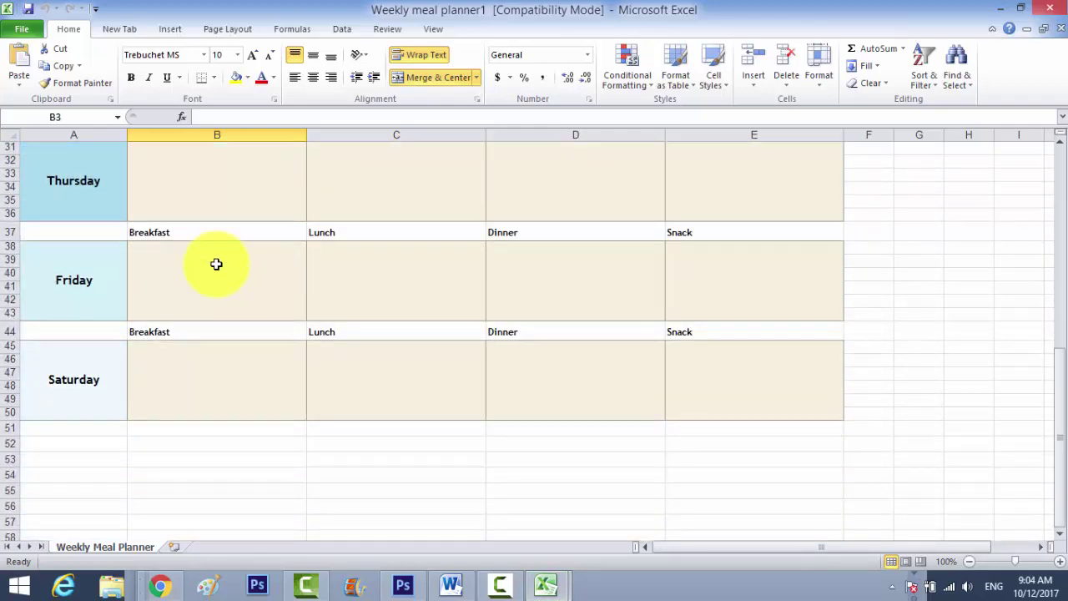
- Scroll back to the top of the meal planner and close the workbook
scroll(215, 262, up, 9)
scroll(214, 262, up, 1)
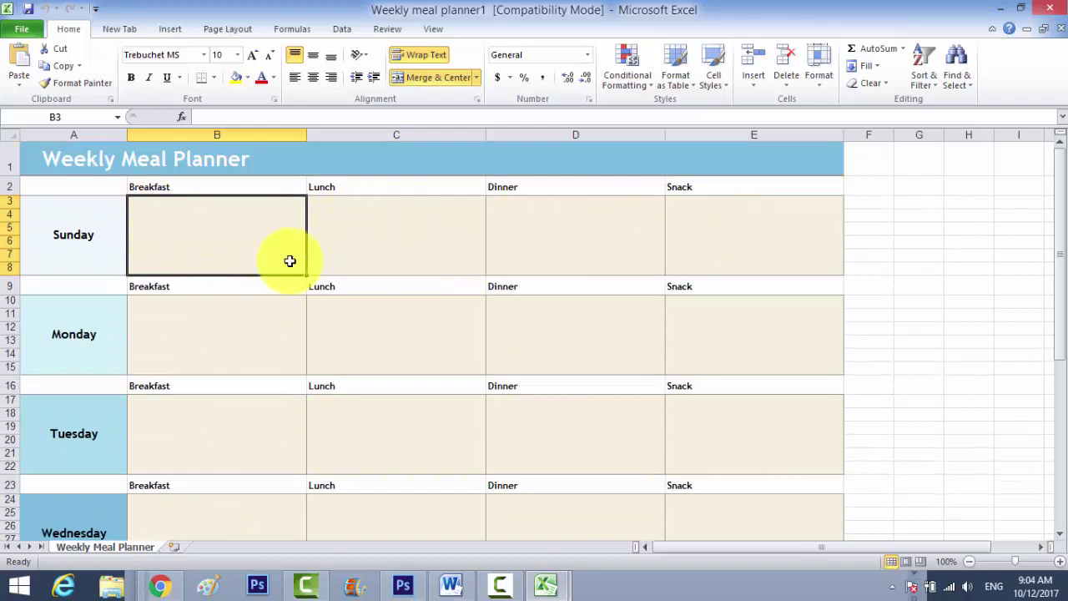
scroll(222, 351, down, 3)
scroll(222, 351, down, 2)
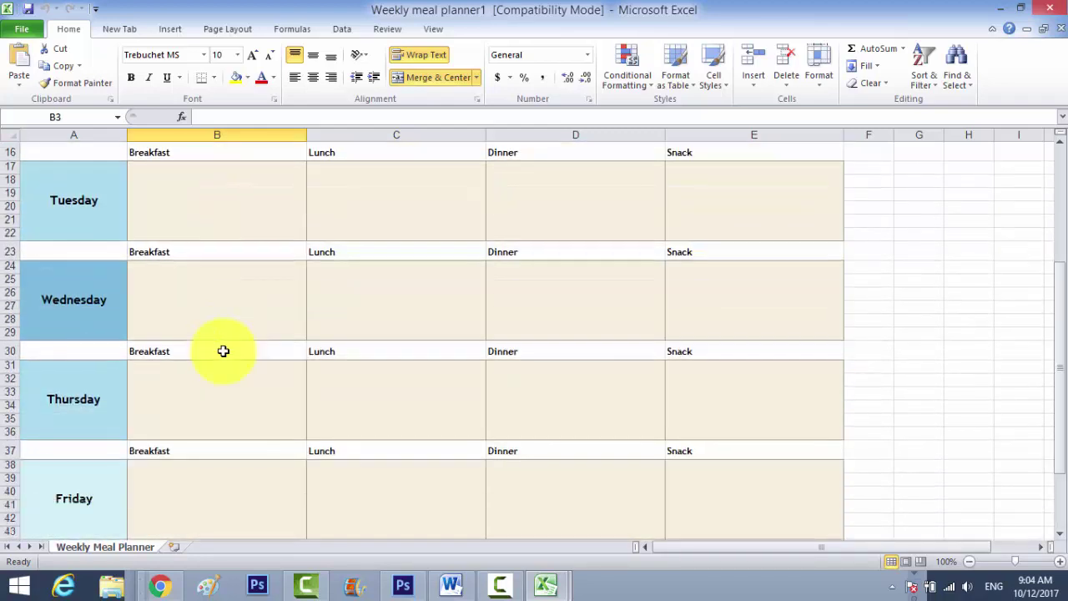
scroll(222, 352, up, 5)
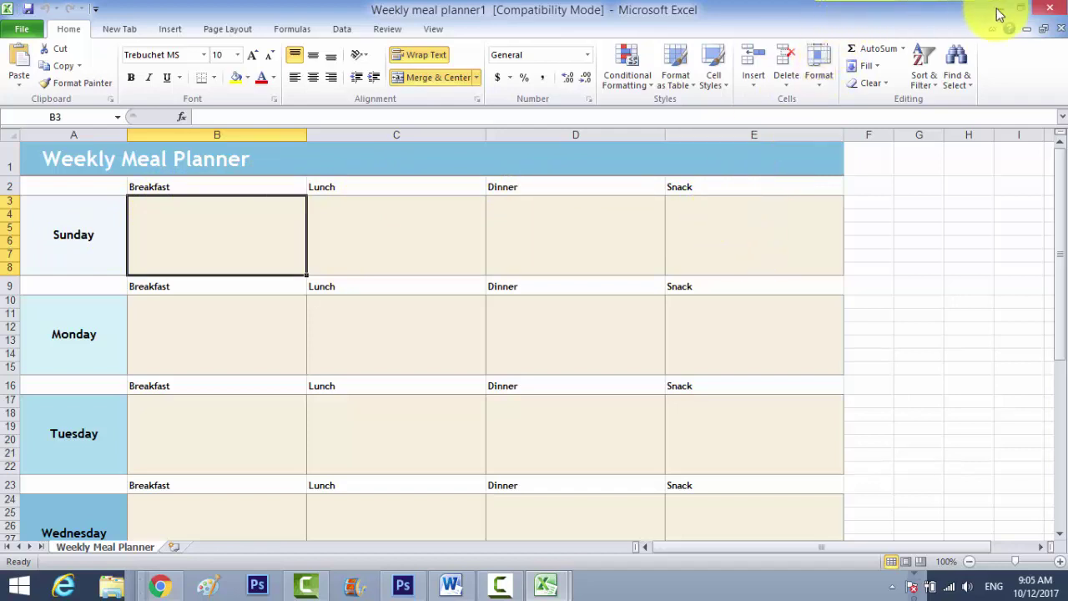
click(1056, 13)
- Select a cell in the blank Book1 Sheet1
click(259, 261)
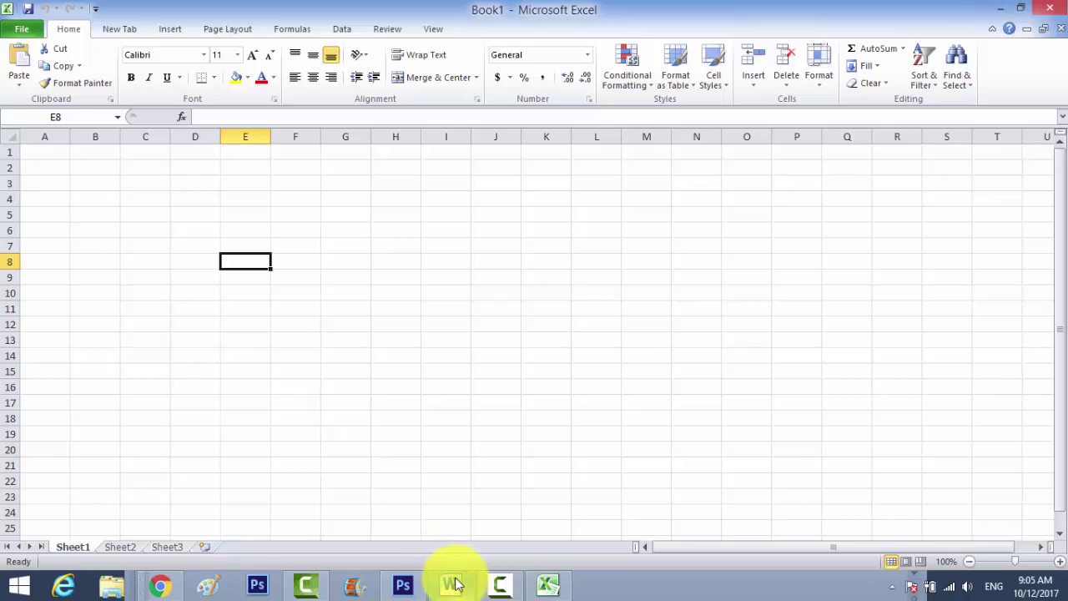
mouse_move(471, 579)
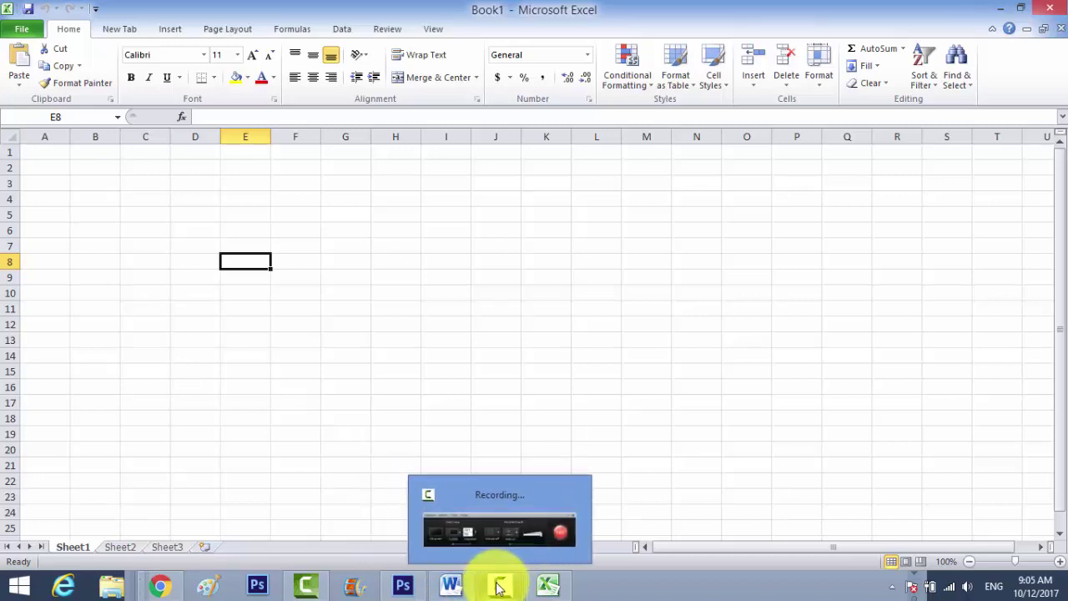